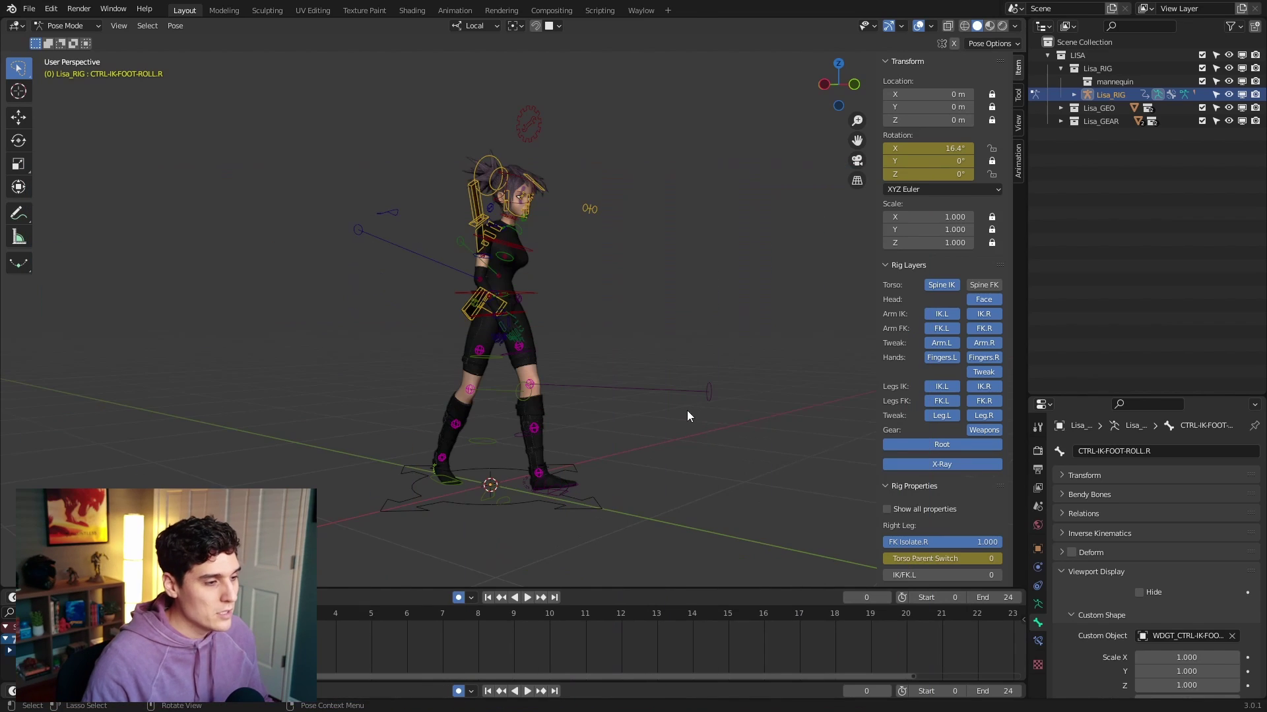
Step: Examine the character's starting walk pose from the side, three-quarter and front angles
{"action": "middle_click_drag", "start_coordinate": [687, 410], "coordinate": [599, 373]}
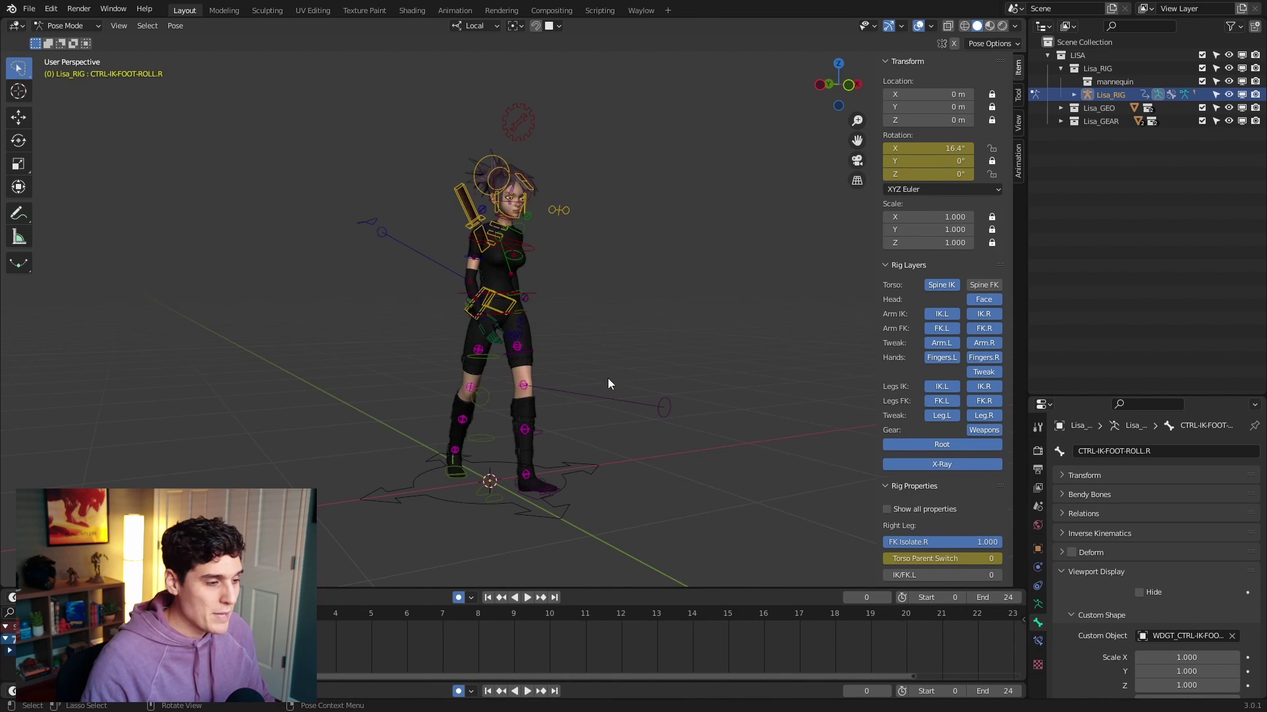
{"action": "middle_click_drag", "start_coordinate": [607, 352], "coordinate": [654, 351]}
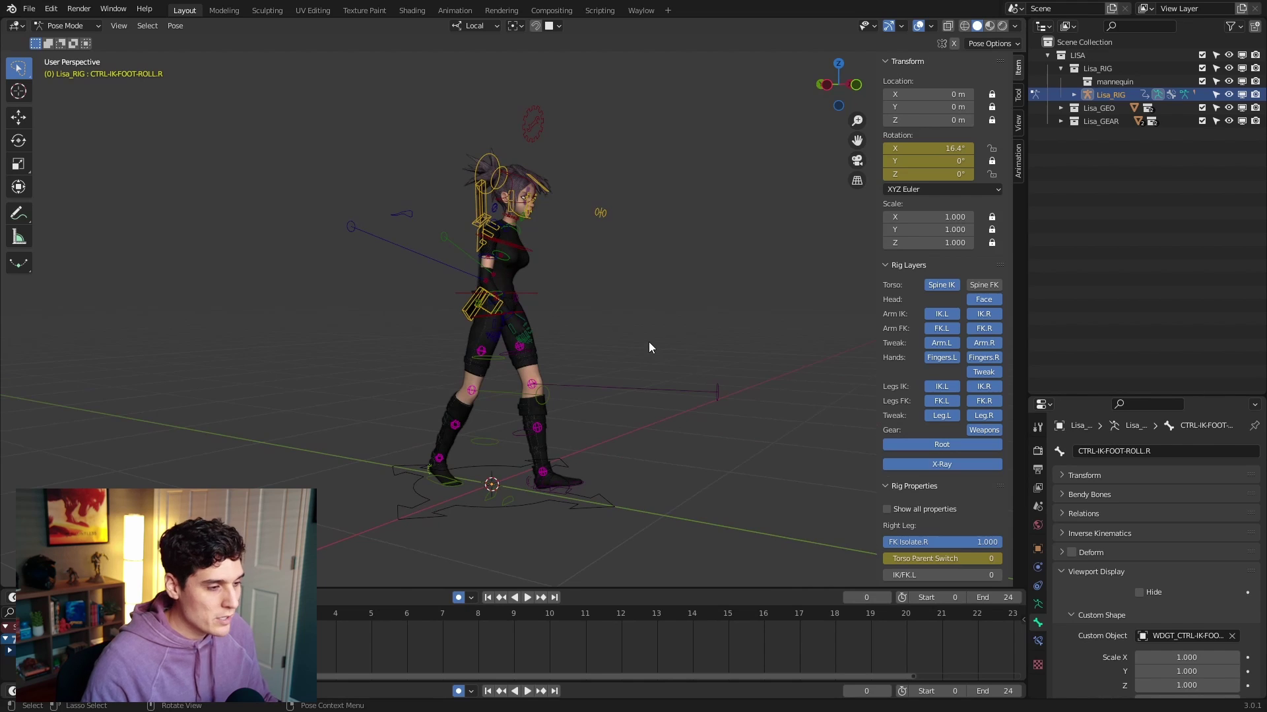
{"action": "middle_click_drag", "start_coordinate": [648, 341], "coordinate": [678, 323]}
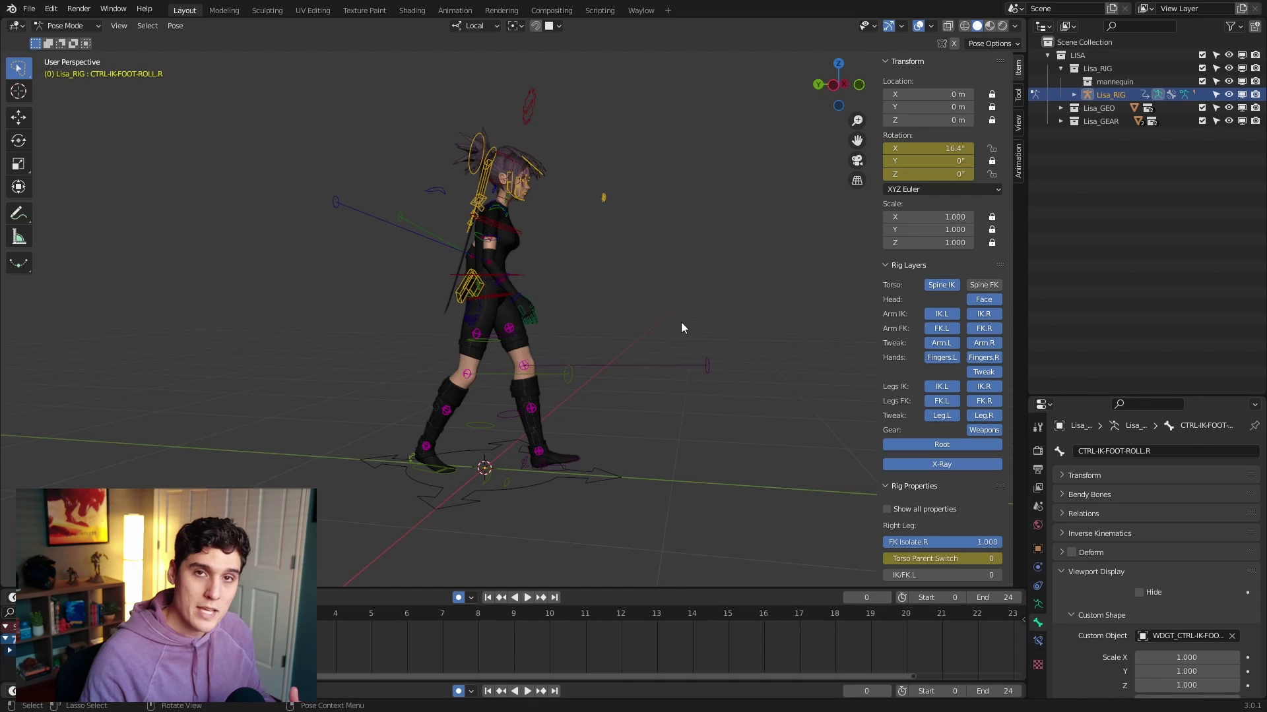
{"action": "middle_click_drag", "start_coordinate": [687, 330], "coordinate": [644, 290]}
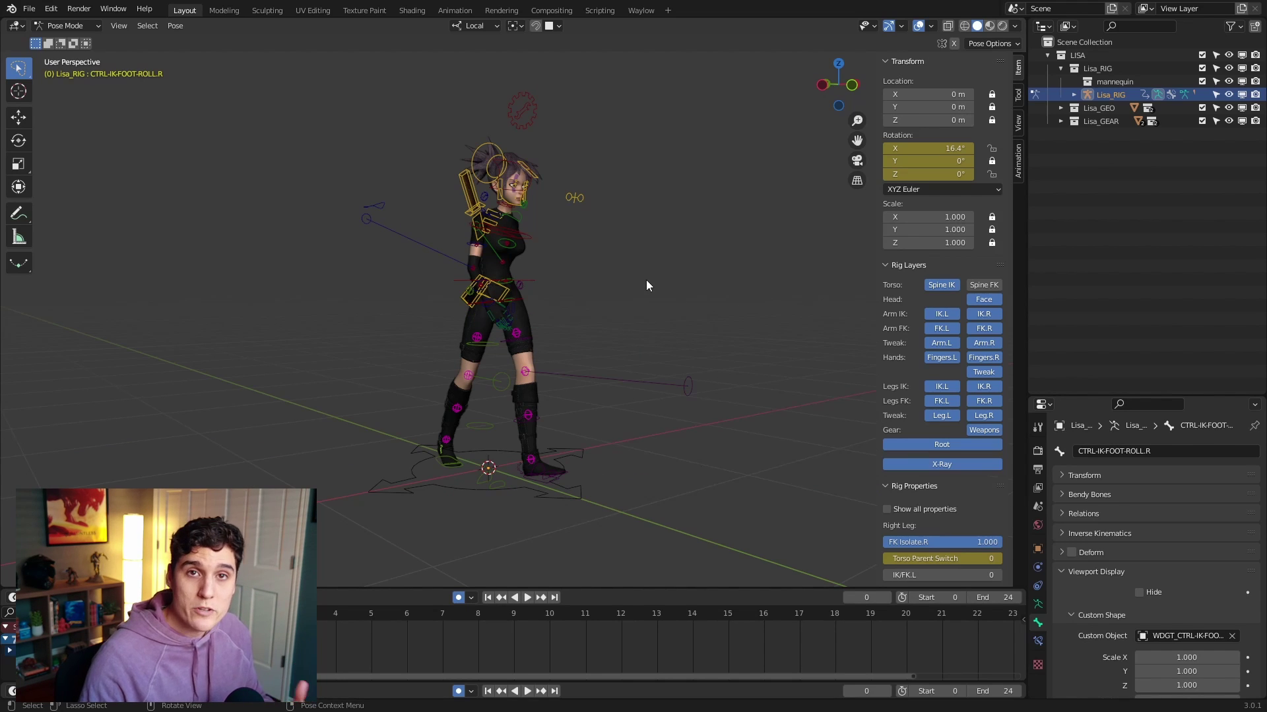
{"action": "middle_click_drag", "start_coordinate": [640, 283], "coordinate": [668, 292]}
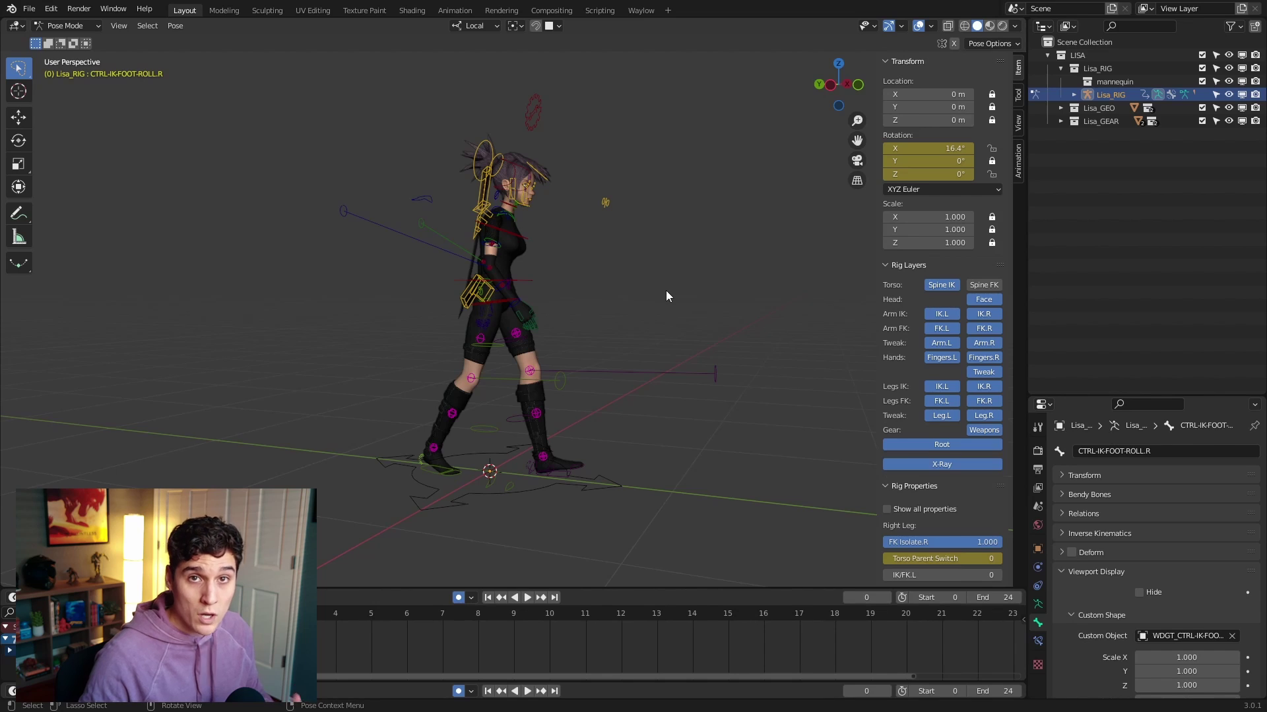
{"action": "middle_click_drag", "start_coordinate": [666, 296], "coordinate": [738, 409]}
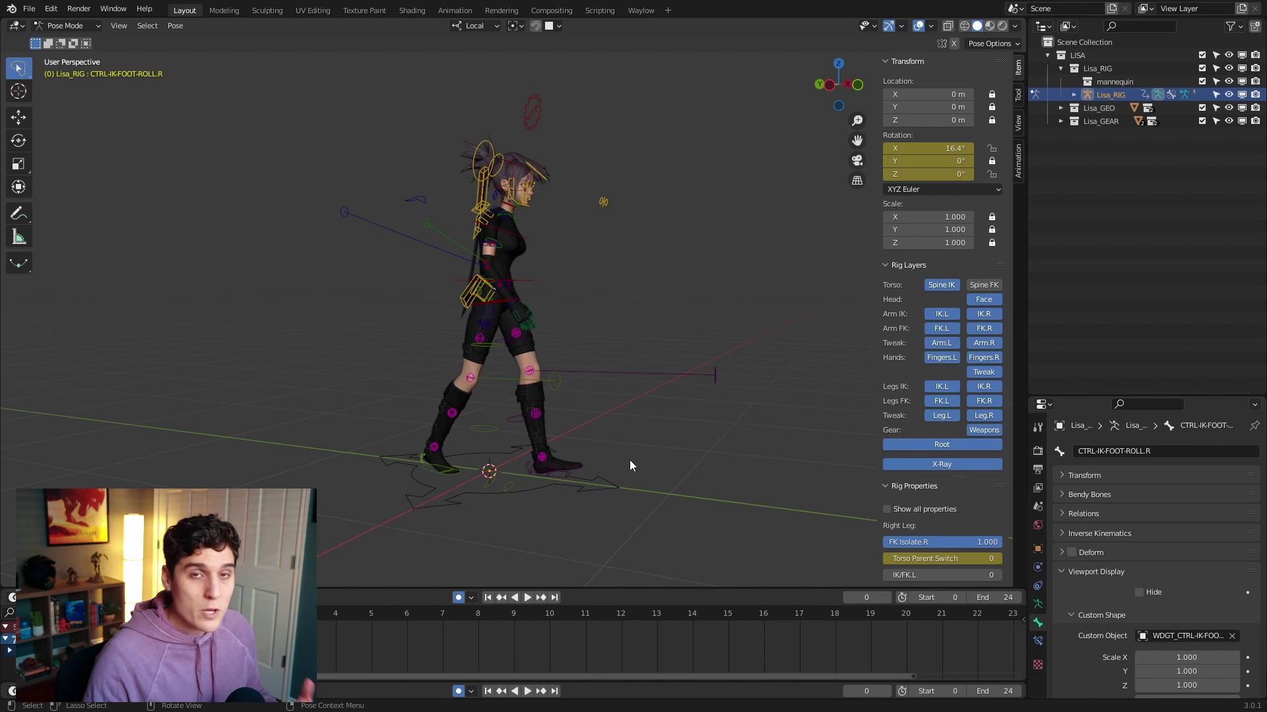
{"action": "middle_click_drag", "start_coordinate": [631, 459], "coordinate": [619, 421]}
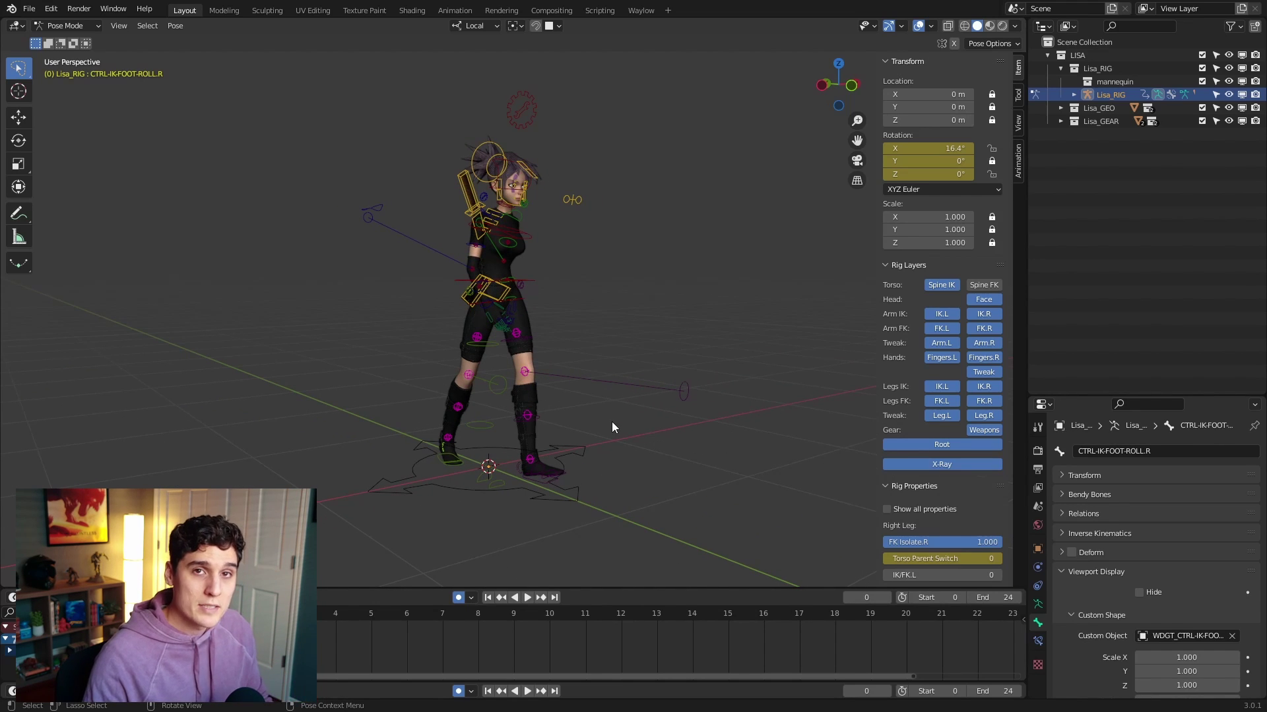
{"action": "middle_click_drag", "start_coordinate": [624, 415], "coordinate": [672, 362]}
Step: Select all of the rig's controls and copy their pose at frame 0
{"action": "key", "text": "a"}
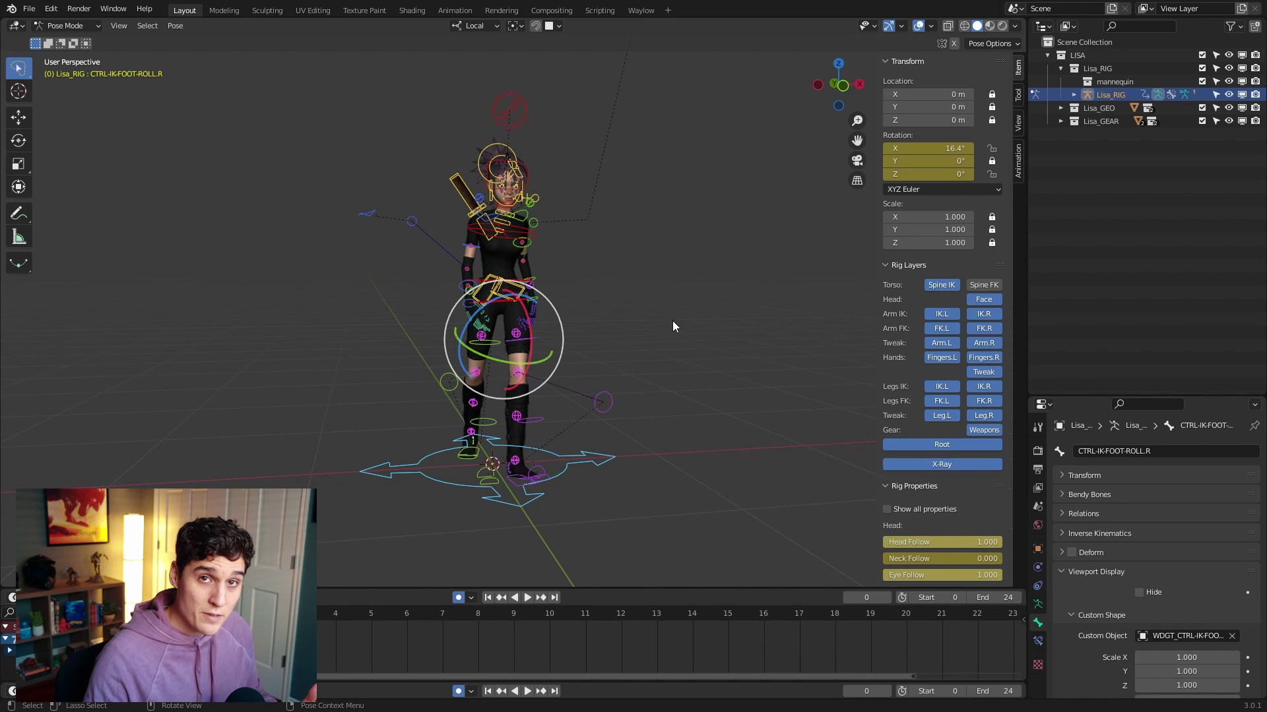
{"action": "middle_click_drag", "start_coordinate": [659, 337], "coordinate": [411, 201]}
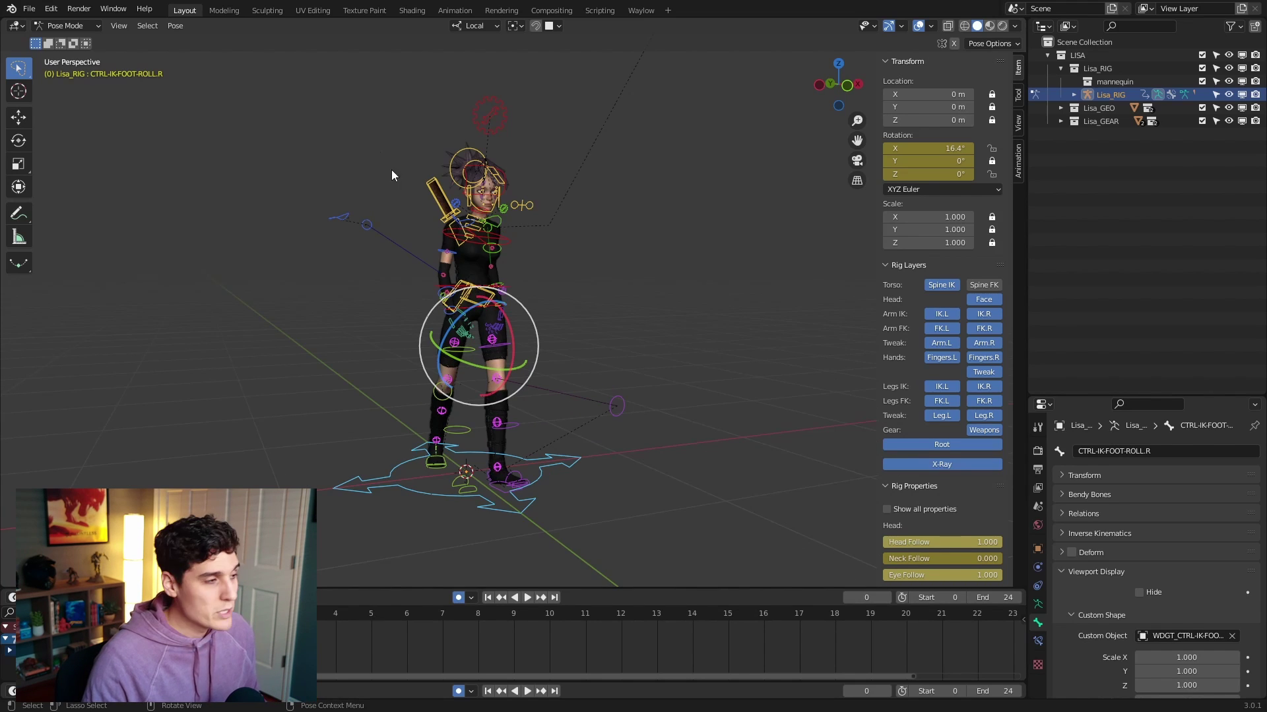
{"action": "left_click", "coordinate": [175, 26]}
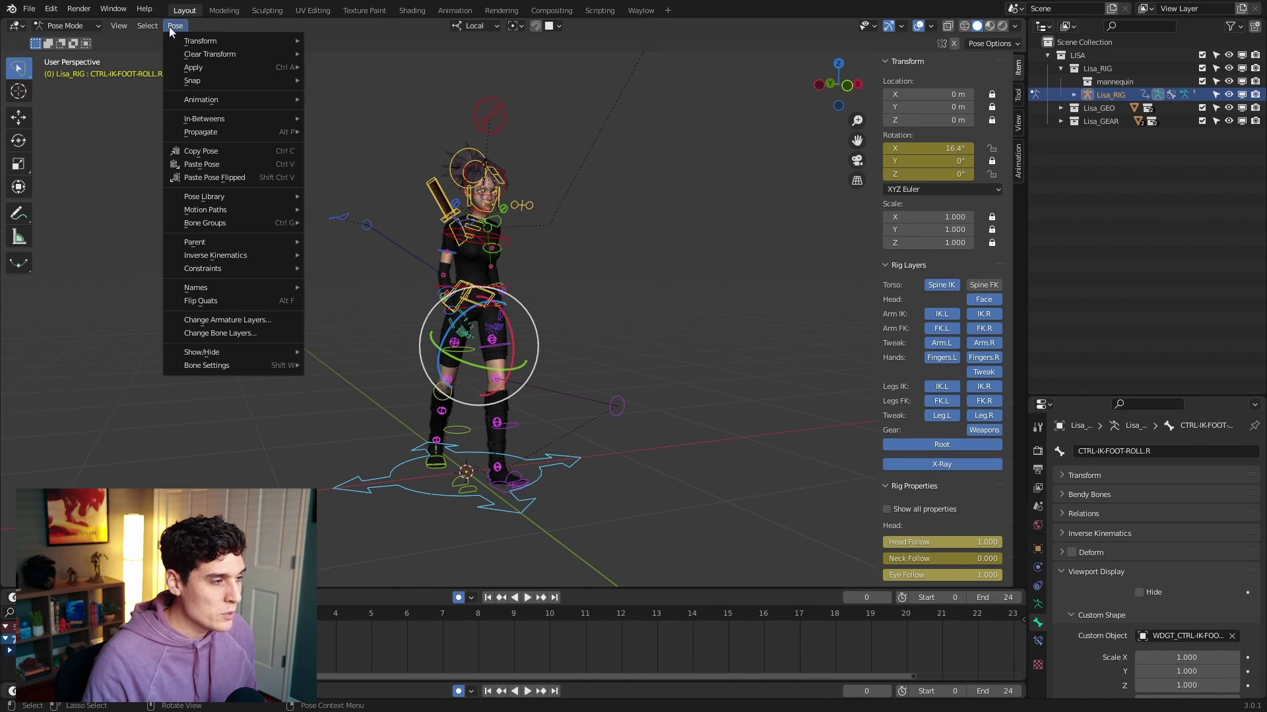
{"action": "left_click", "coordinate": [235, 152]}
Step: Paste the copied pose flipped at frame 12 to key the opposite contact pose
{"action": "key", "text": "space"}
{"action": "key", "text": "space"}
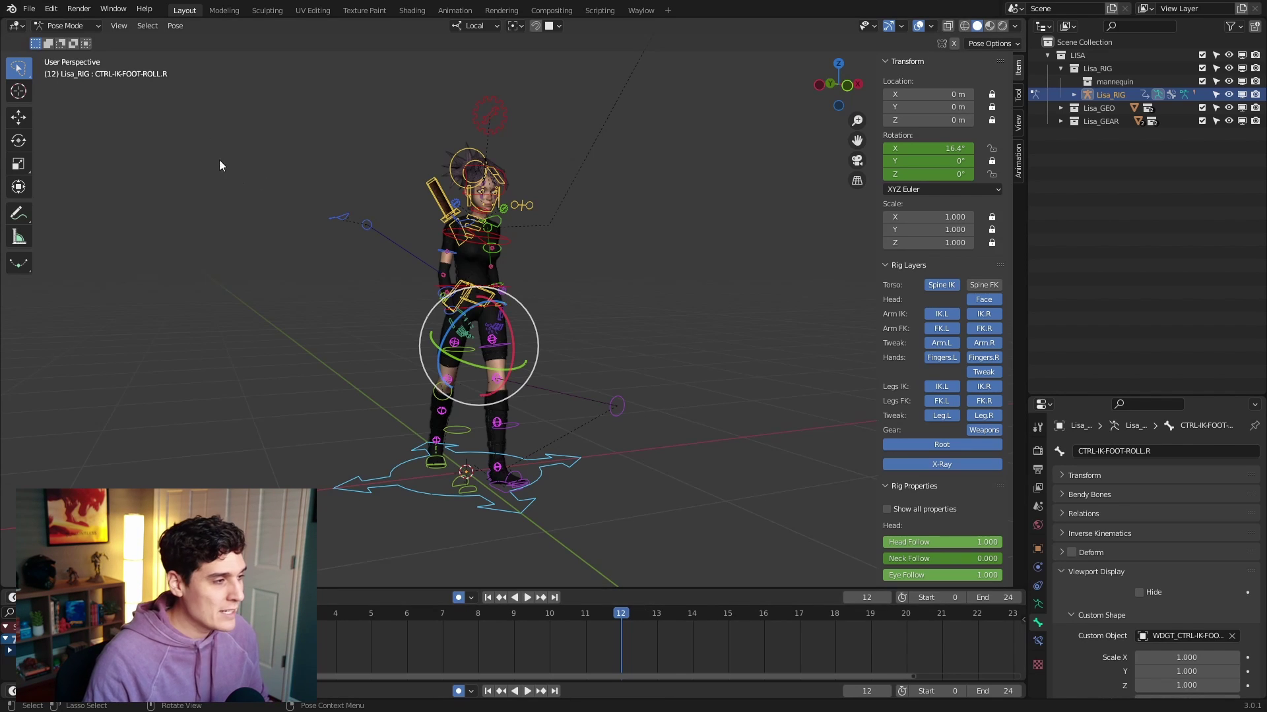
{"action": "left_click", "coordinate": [177, 28]}
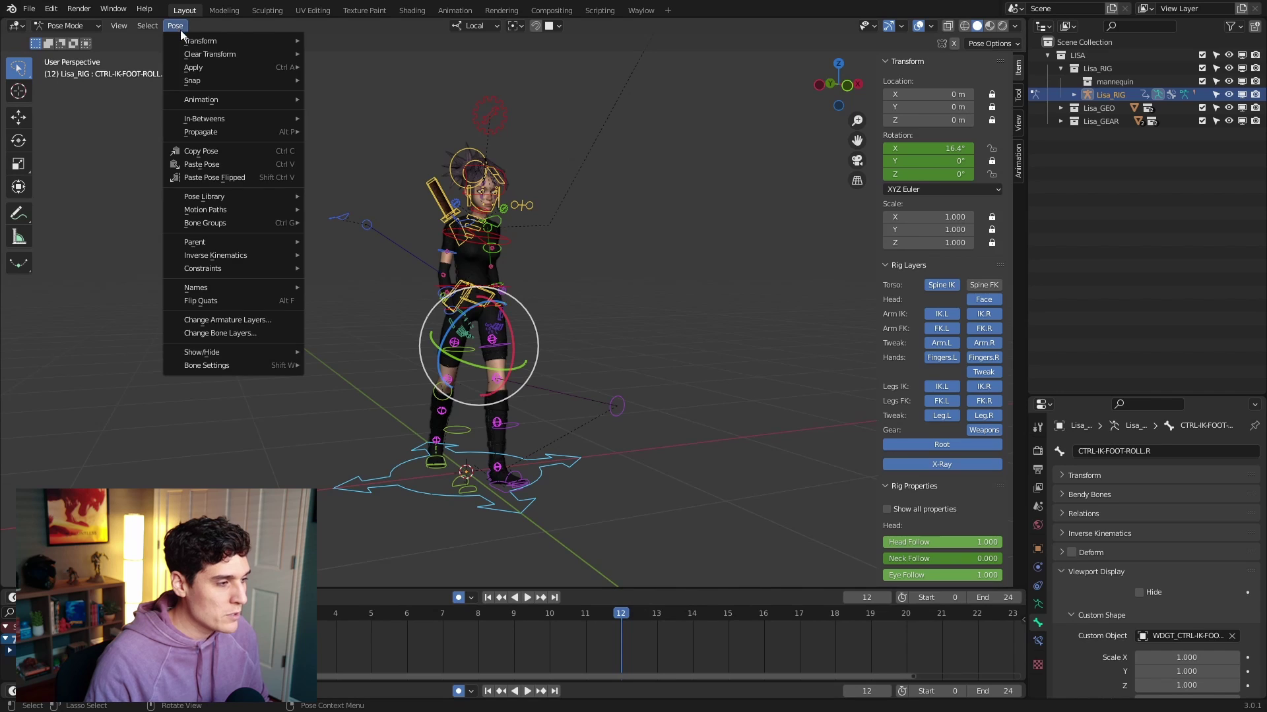
{"action": "left_click", "coordinate": [257, 177]}
{"action": "middle_click_drag", "start_coordinate": [609, 260], "coordinate": [623, 270]}
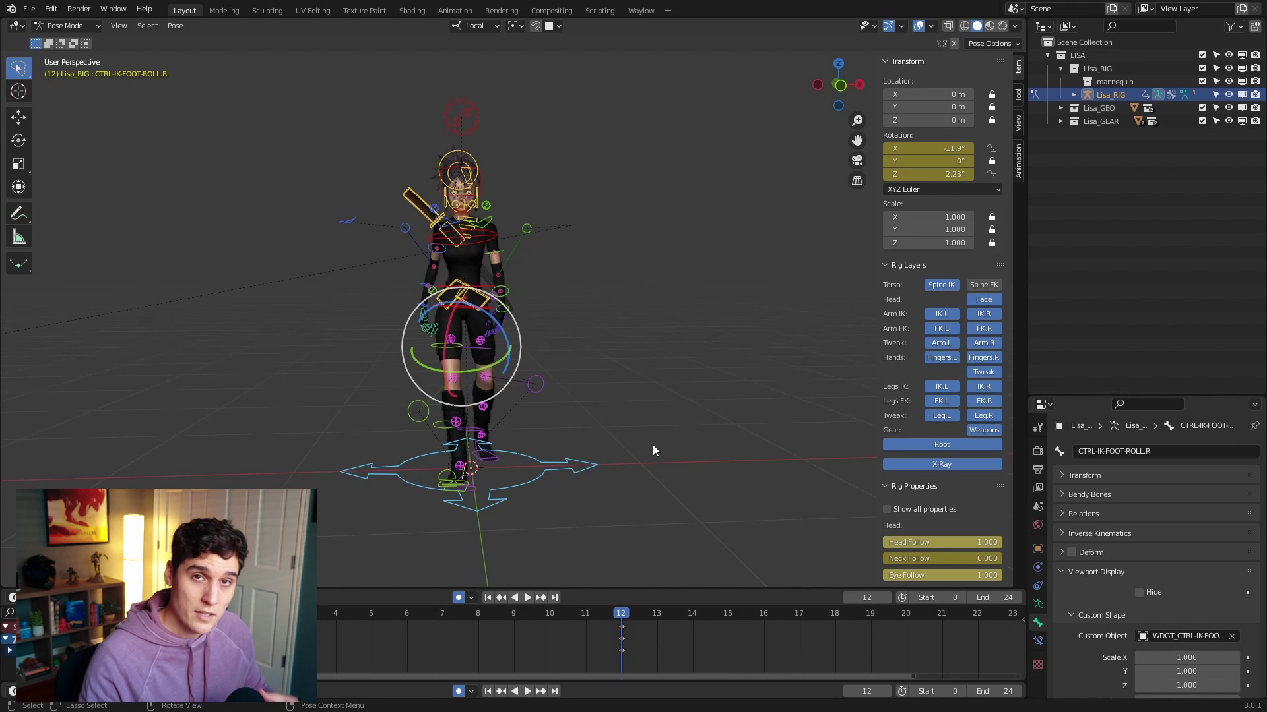
Step: With all controls selected, return to frame 0 and copy the starting pose again
{"action": "key", "text": "a"}
{"action": "key", "text": "space"}
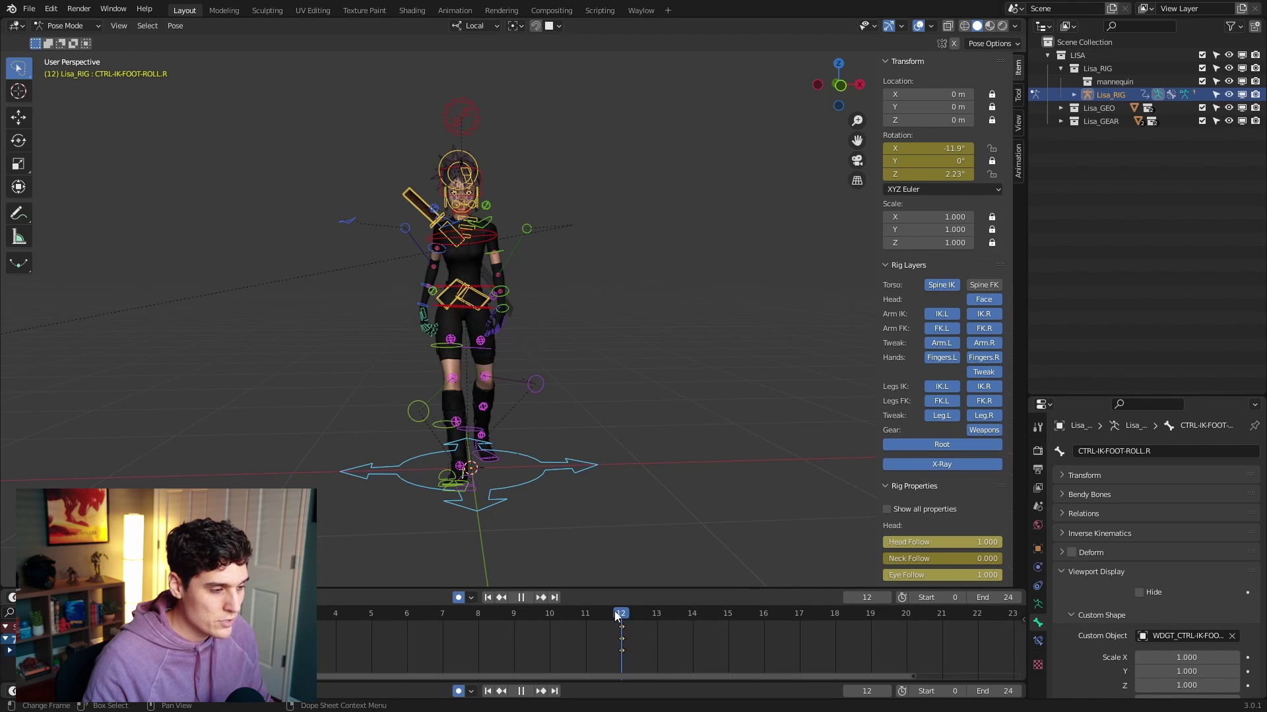
{"action": "key", "text": "space"}
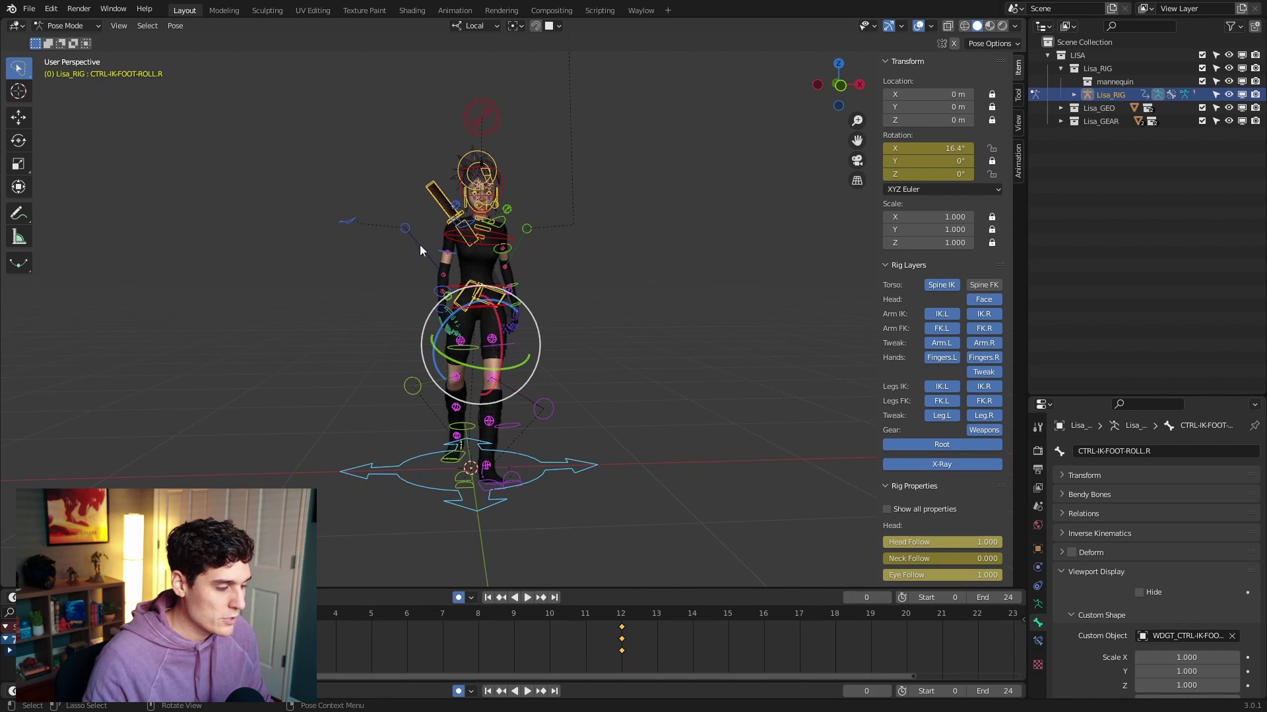
{"action": "left_click", "coordinate": [174, 26]}
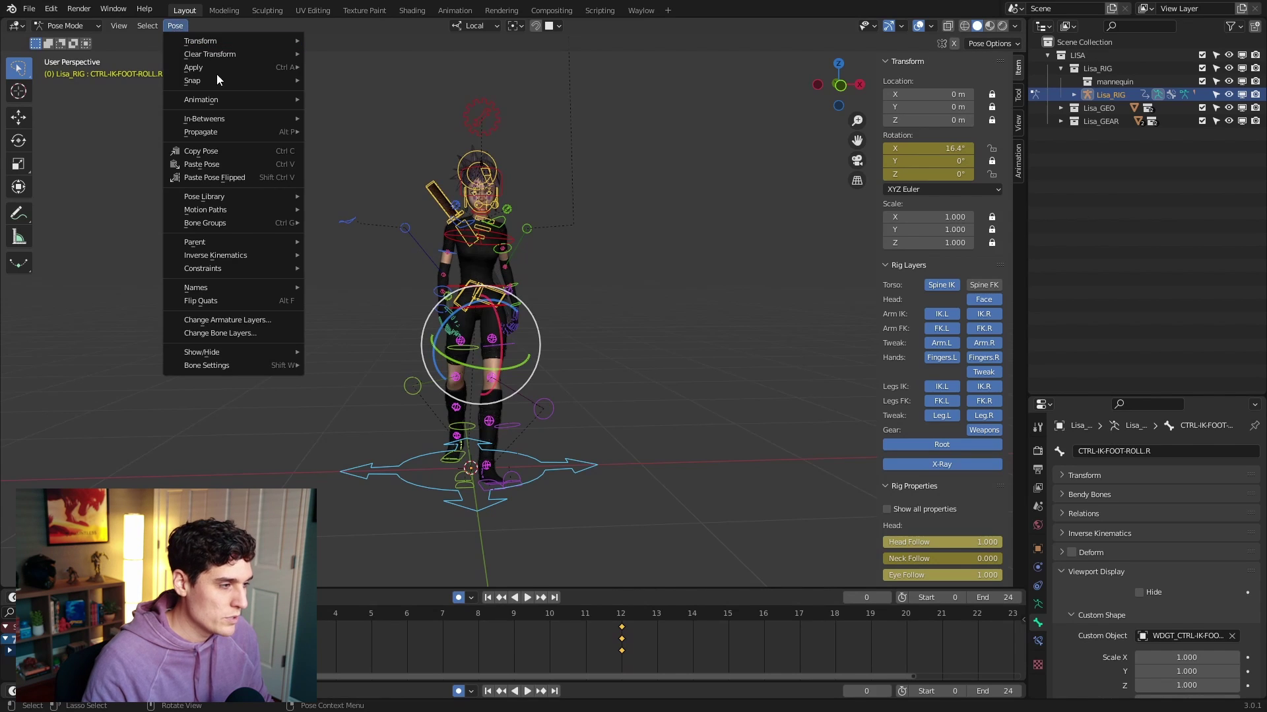
{"action": "left_click", "coordinate": [226, 153]}
Step: Paste the copied starting pose unflipped at frame 24 to close the walk loop
{"action": "key", "text": "shift+Right"}
{"action": "left_click", "coordinate": [912, 643]}
{"action": "key", "text": "Left"}
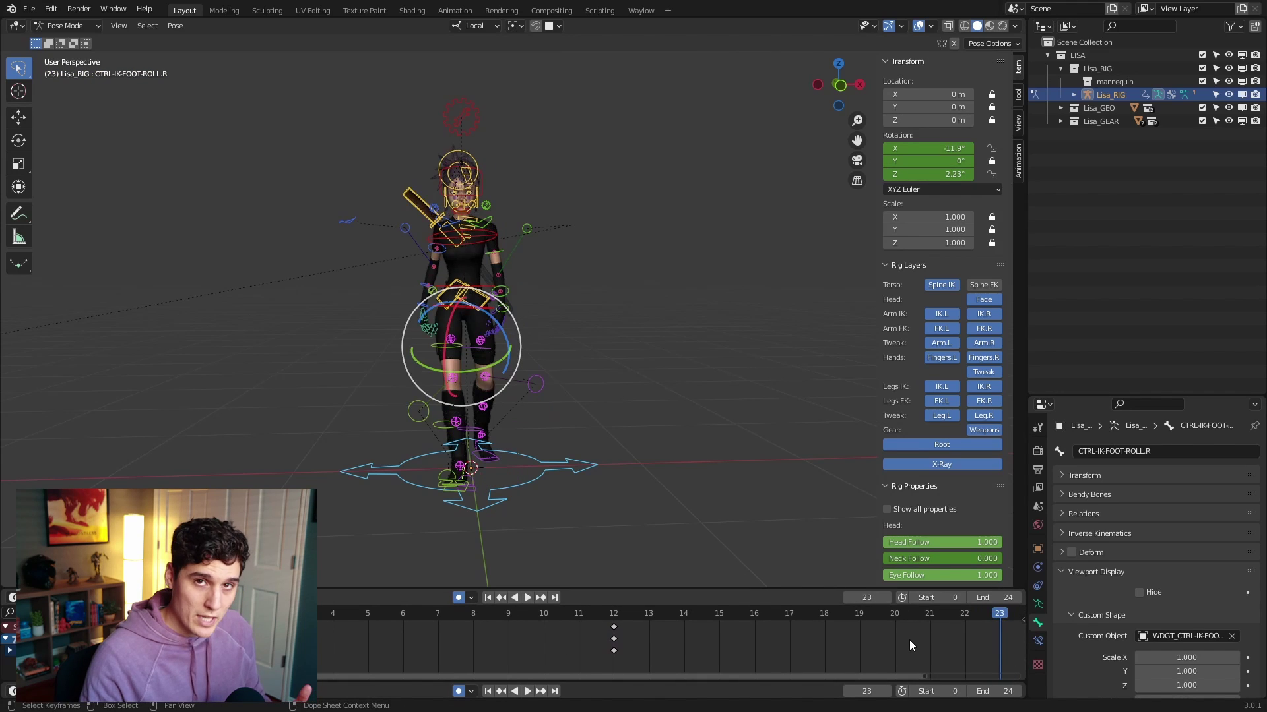
{"action": "left_click_drag", "start_coordinate": [924, 677], "coordinate": [973, 681]}
{"action": "key", "text": "space"}
{"action": "key", "text": "space"}
{"action": "left_click", "coordinate": [175, 26]}
{"action": "left_click", "coordinate": [174, 26]}
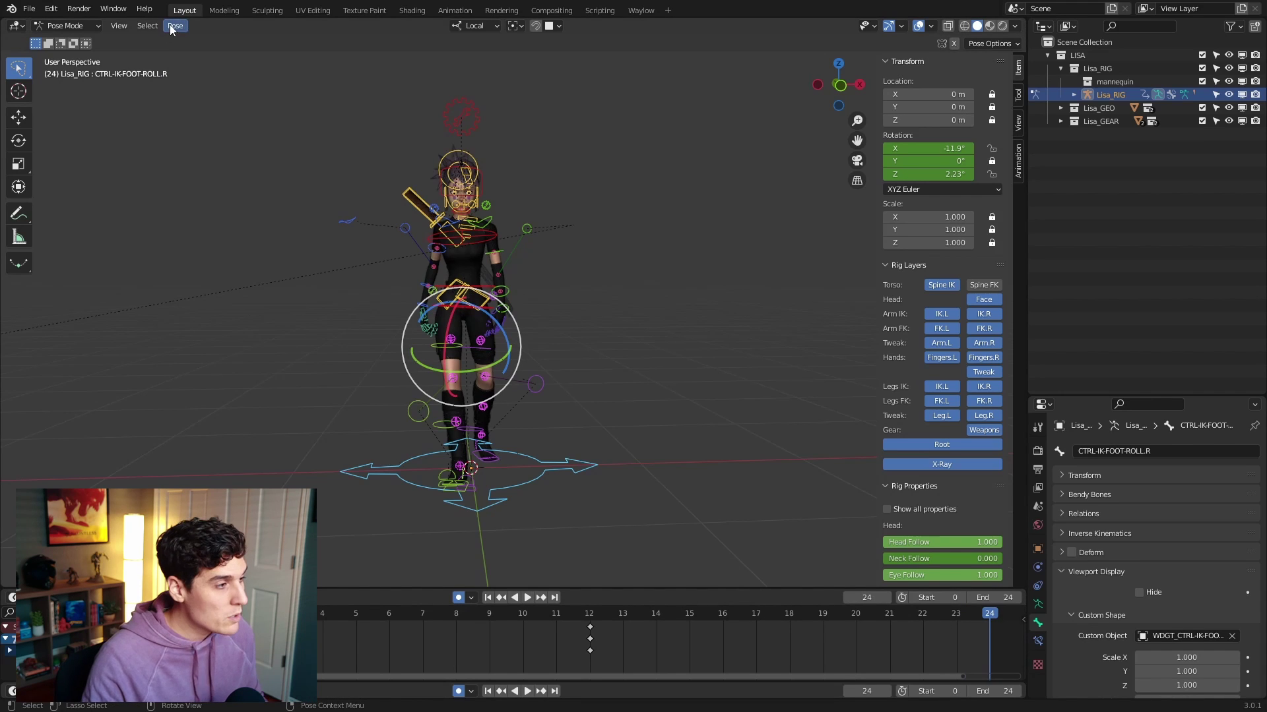
{"action": "left_click", "coordinate": [174, 25]}
{"action": "left_click", "coordinate": [228, 162]}
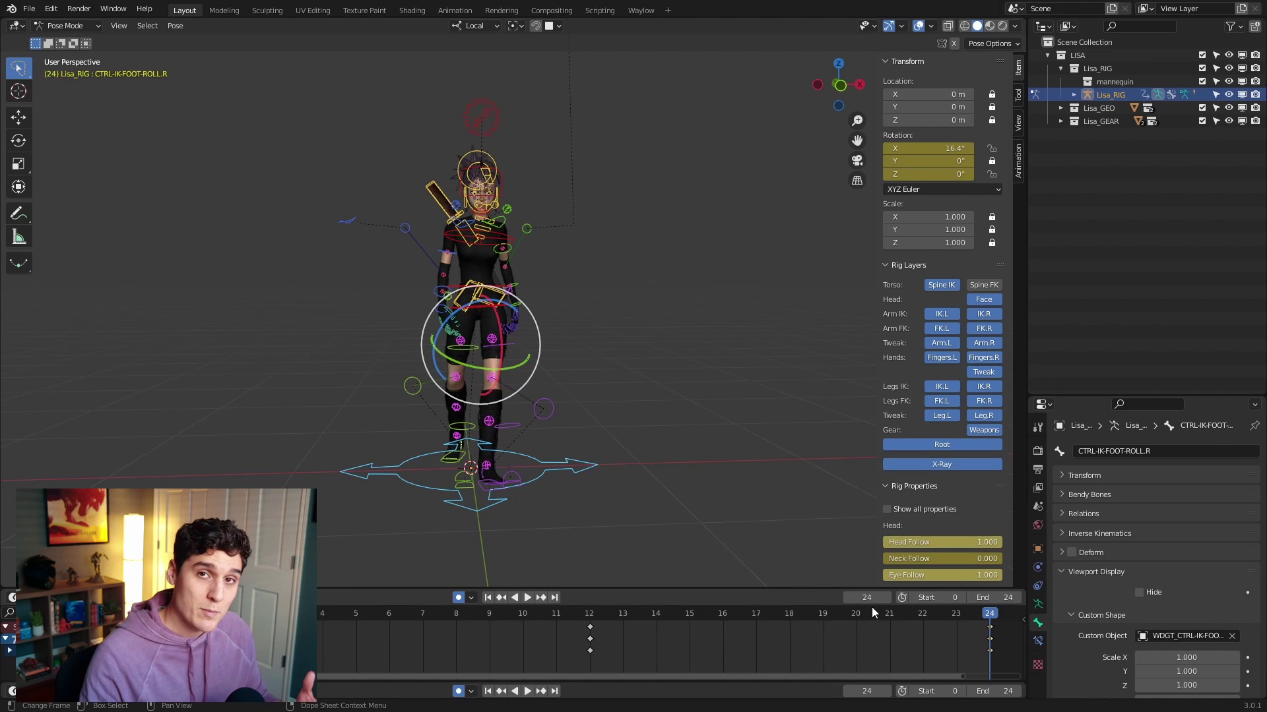
Step: Play the walk animation from frame 0 and watch it from the side
{"action": "key", "text": "shift+Left"}
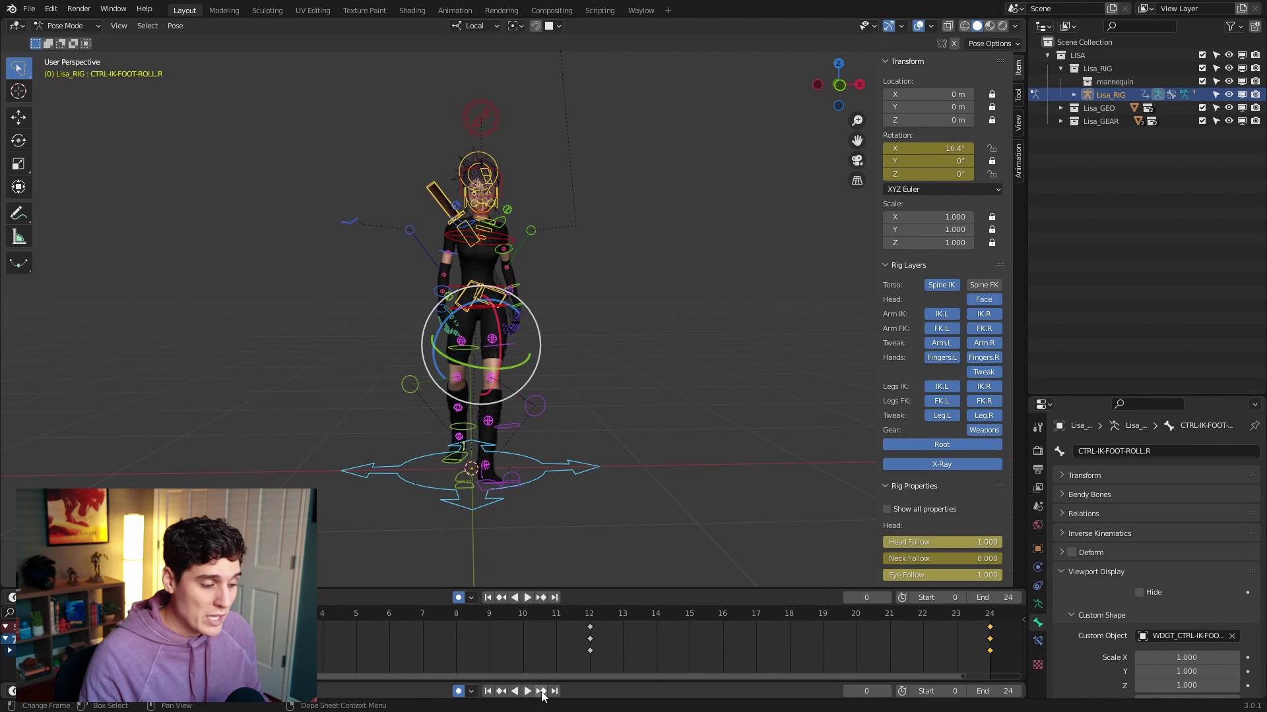
{"action": "left_click", "coordinate": [527, 691]}
{"action": "middle_click_drag", "start_coordinate": [556, 454], "coordinate": [713, 432]}
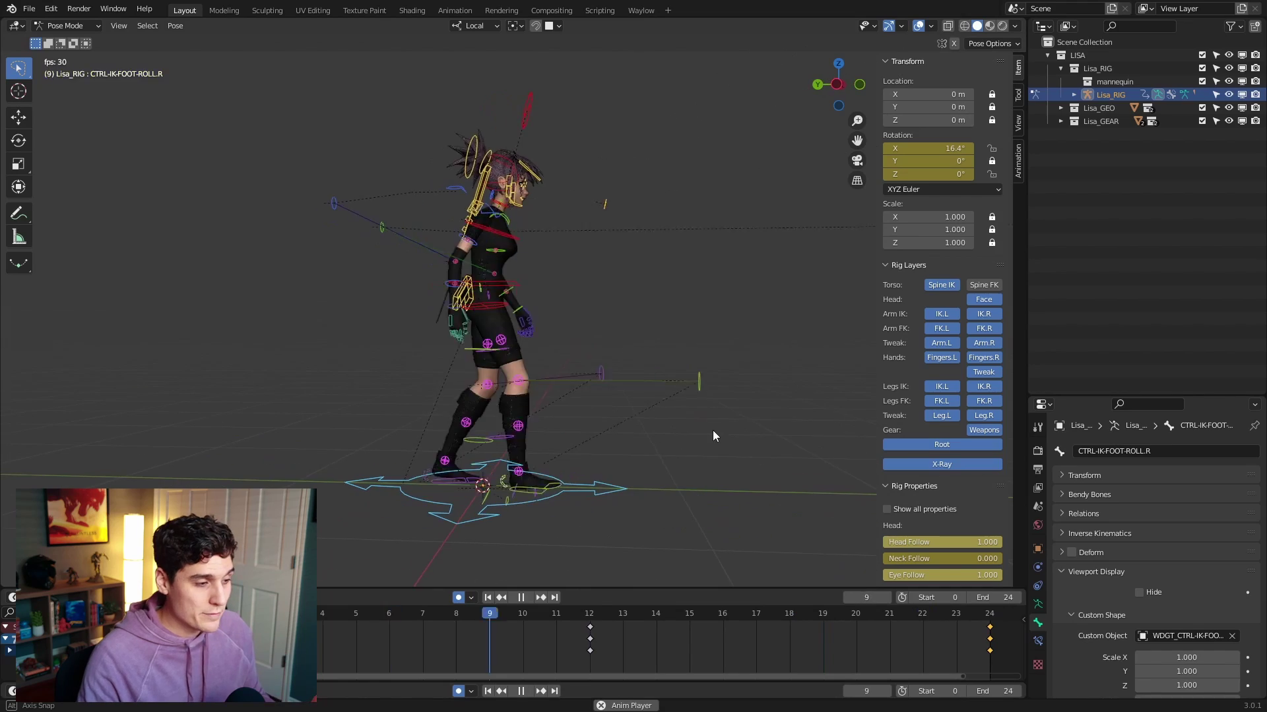
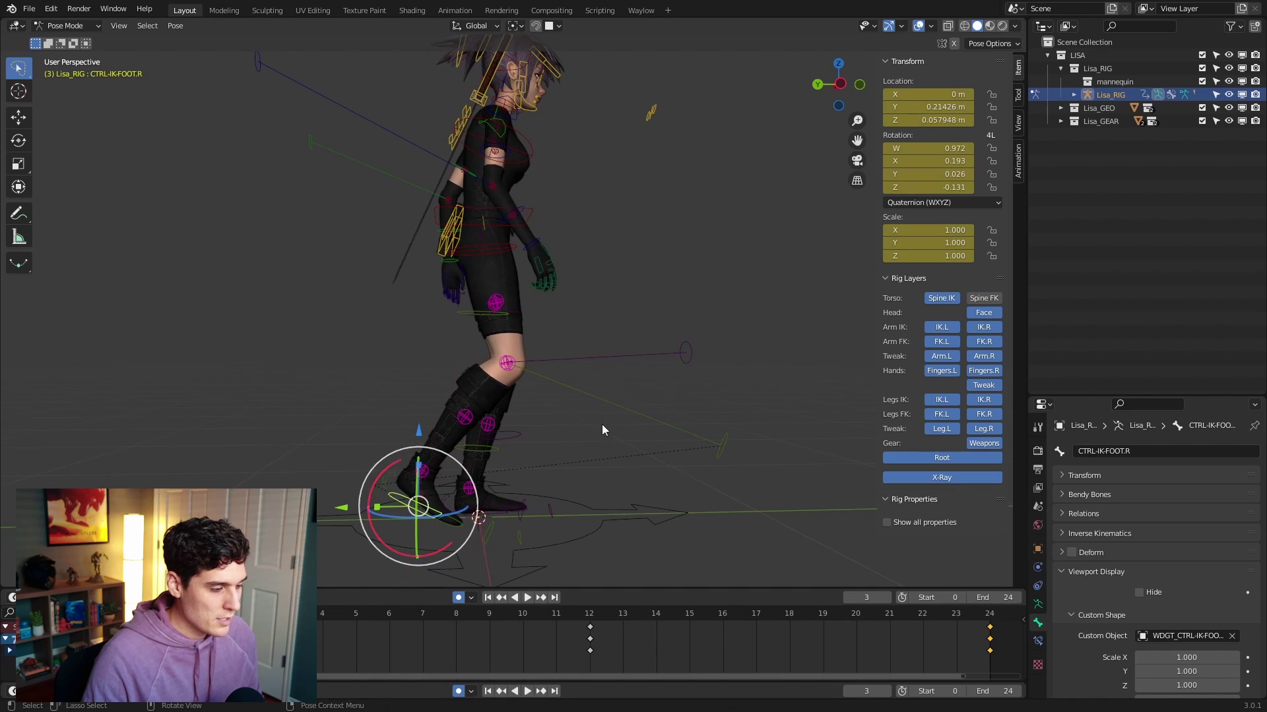
Step: Set the right foot roll control's X rotation to 0° at frame 3
{"action": "left_click", "coordinate": [384, 482]}
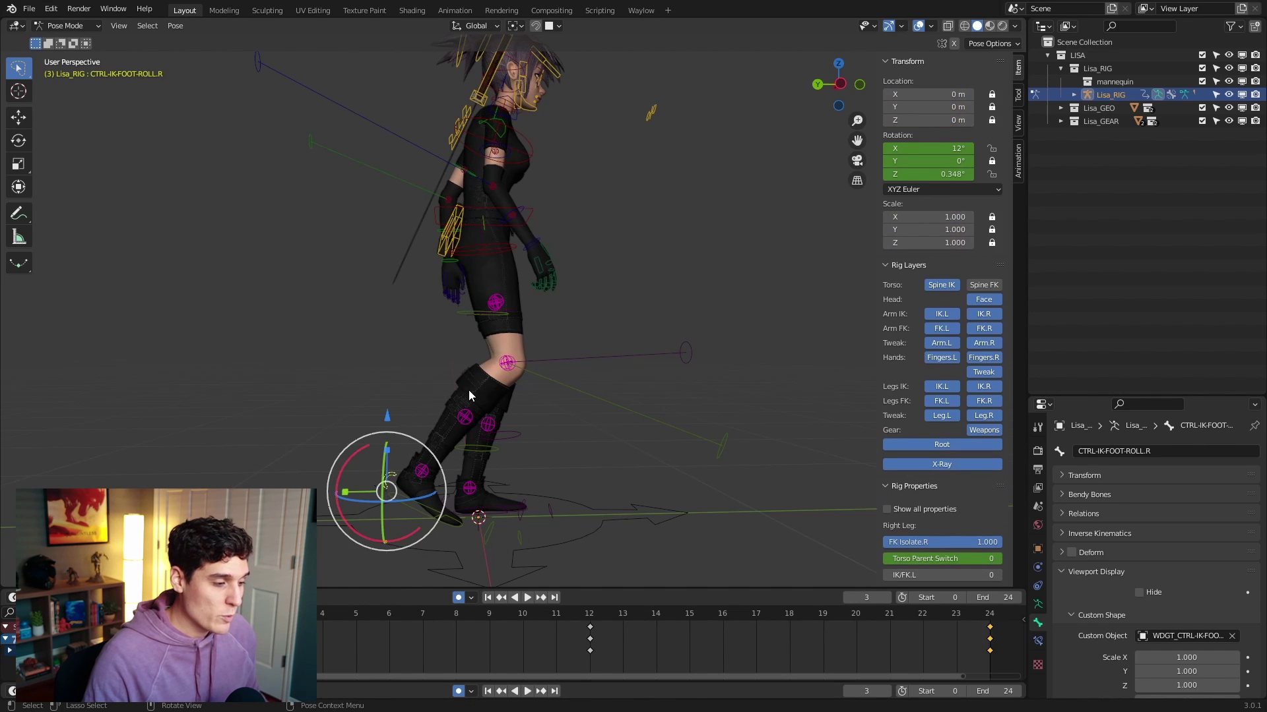
{"action": "double_click", "coordinate": [921, 148]}
{"action": "type", "text": "0"}
{"action": "key", "text": "Return"}
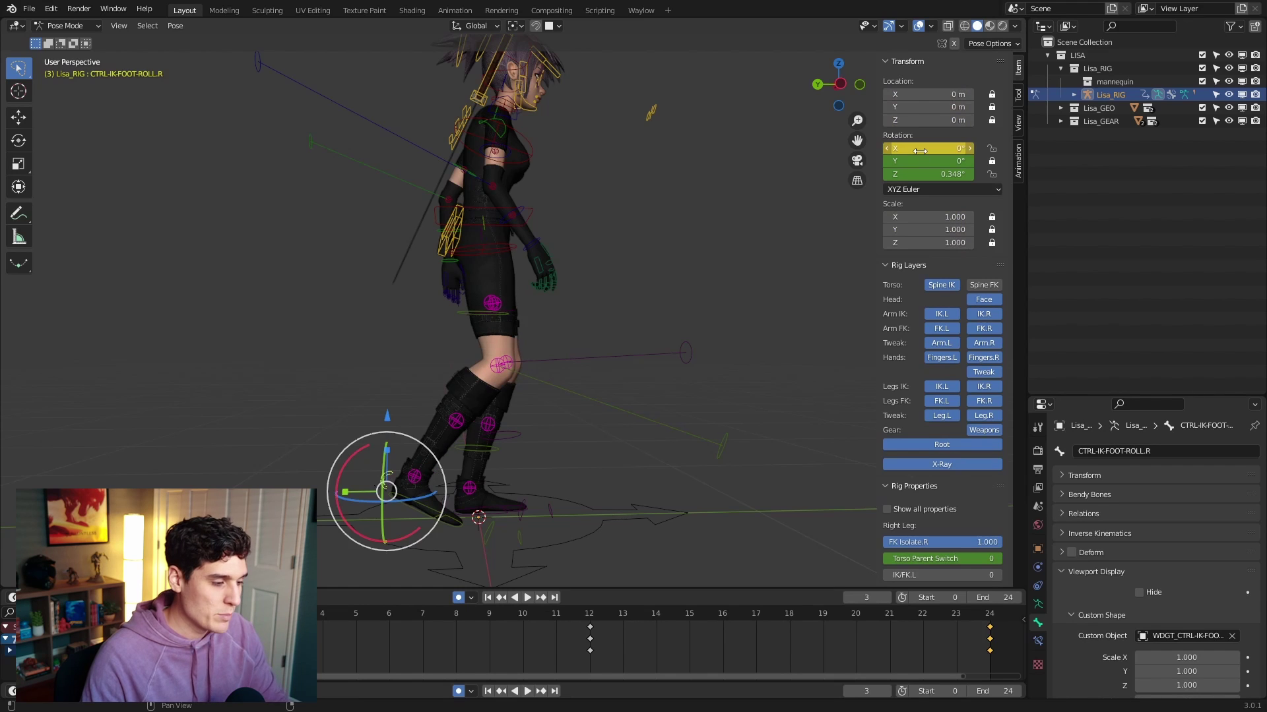
Step: Move the right IK foot control back about 0.095 m along the global Y axis at frame 3
{"action": "left_click", "coordinate": [423, 504]}
{"action": "key", "text": "g"}
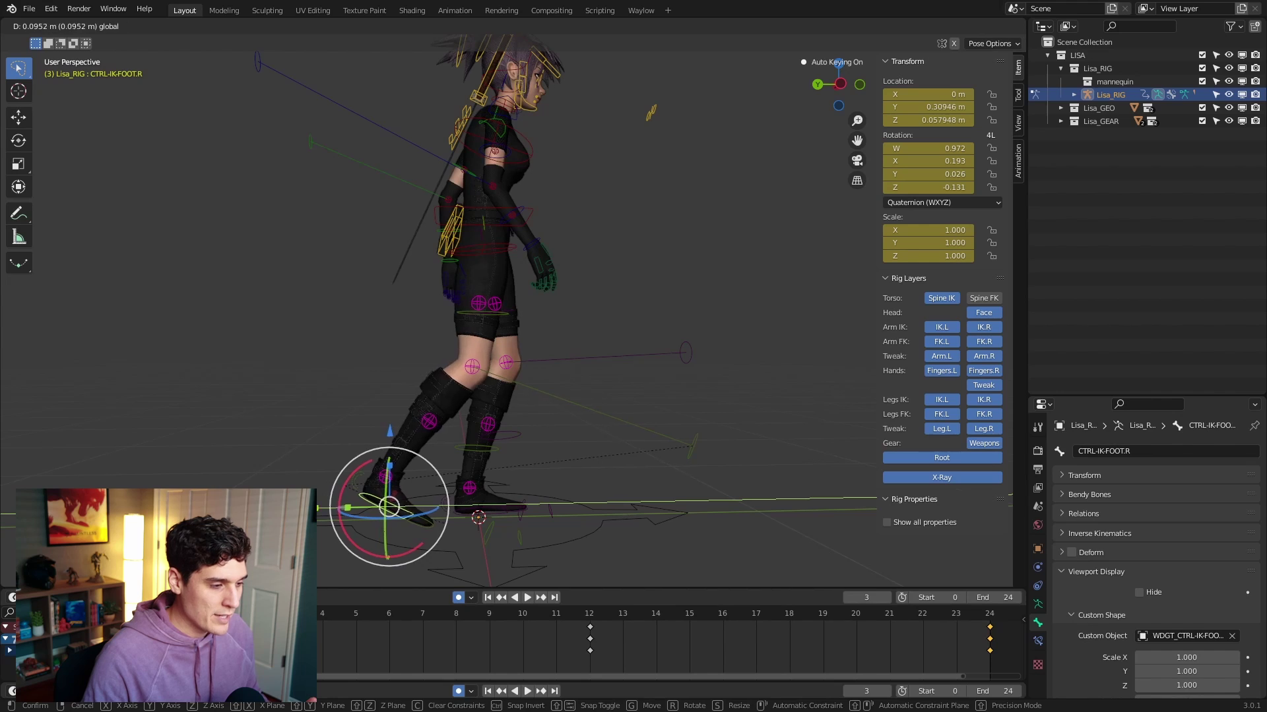
{"action": "left_click", "coordinate": [316, 516]}
Step: Lower the torso control about 0.03 m at frame 3 and preview the motion from the start
{"action": "left_click", "coordinate": [531, 212]}
{"action": "left_click", "coordinate": [551, 237]}
{"action": "left_click", "coordinate": [523, 226]}
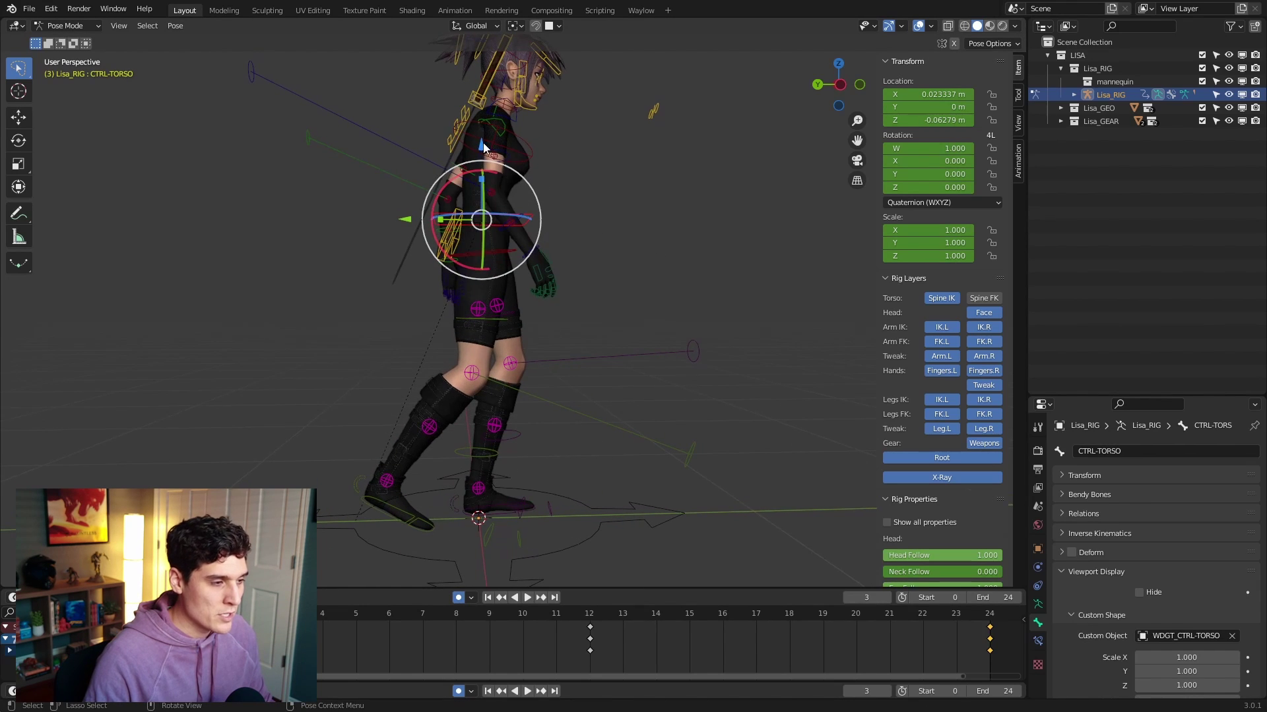
{"action": "key", "text": "g"}
{"action": "left_click", "coordinate": [470, 302]}
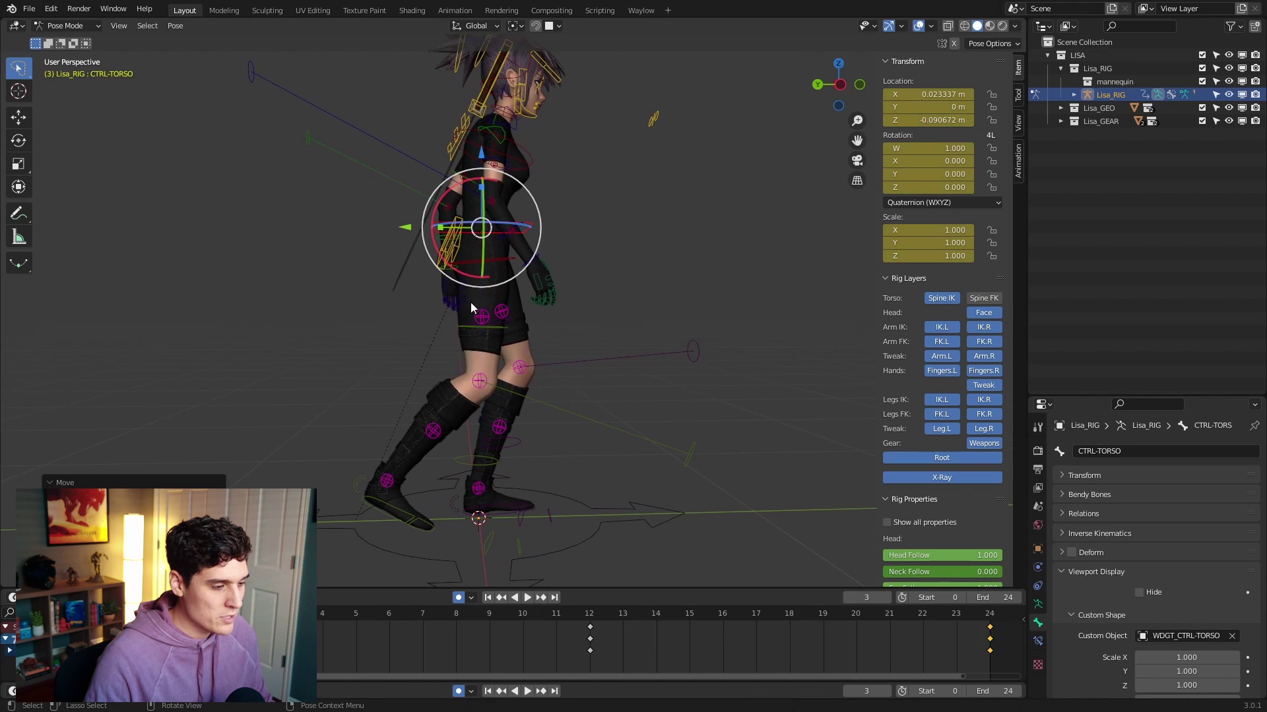
{"action": "key", "text": "shift+Left"}
{"action": "key", "text": "space"}
{"action": "key", "text": "space"}
Step: Move the left IK foot control forward about 0.05 m at frame 3
{"action": "left_click", "coordinate": [478, 518]}
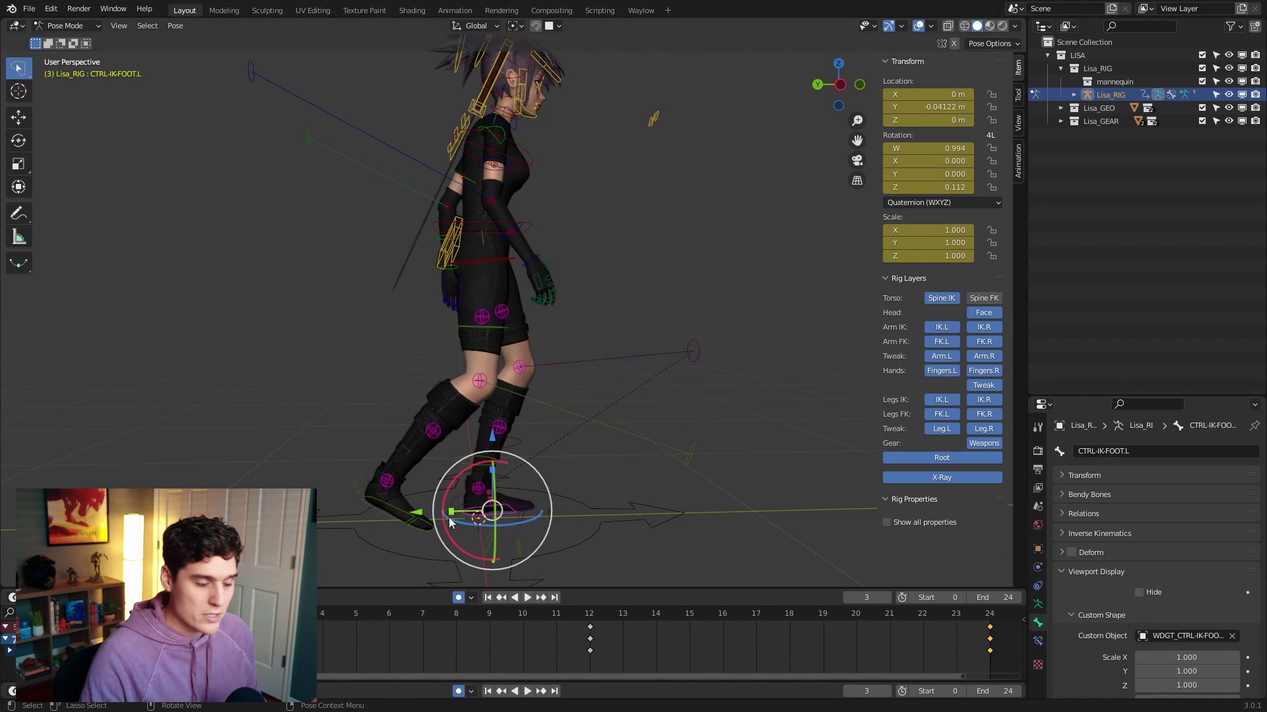
{"action": "key", "text": "g"}
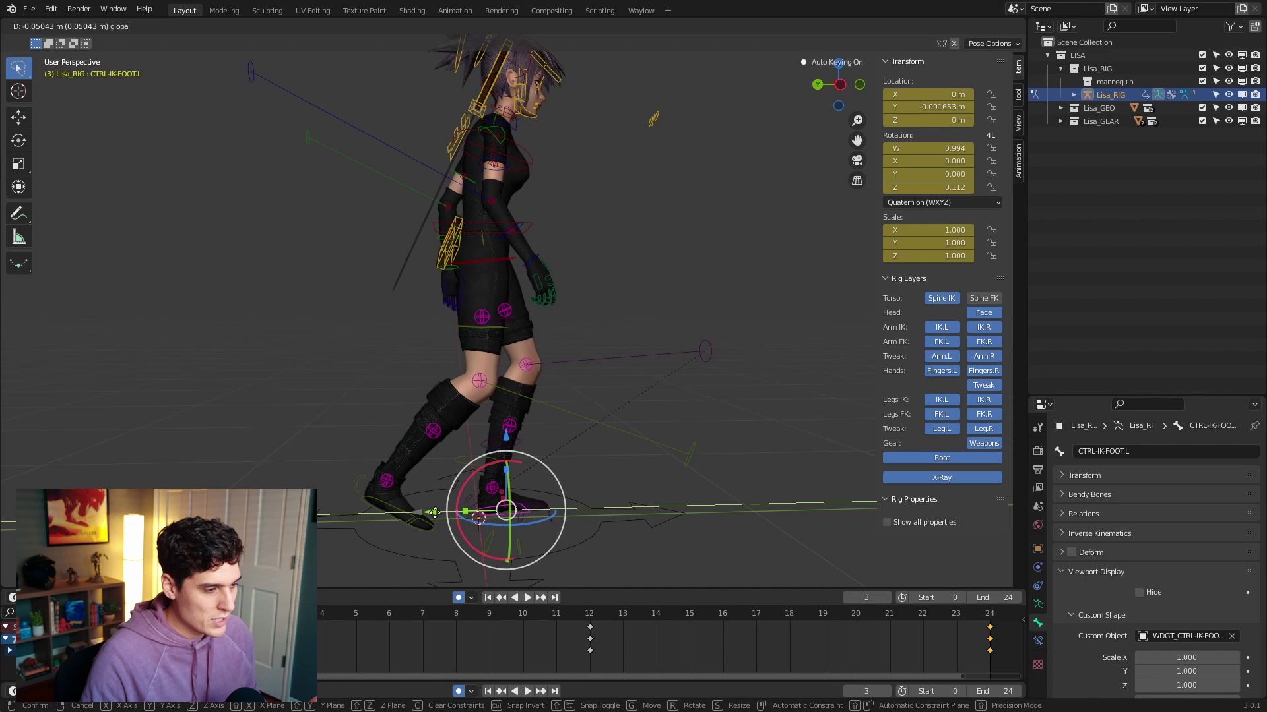
{"action": "left_click", "coordinate": [434, 514]}
Step: At frame 3, shift the right IK foot control about 0.04 m back and 0.02 m up, and rotate it about 26° to lift the heel
{"action": "left_click", "coordinate": [361, 519]}
{"action": "key", "text": "g"}
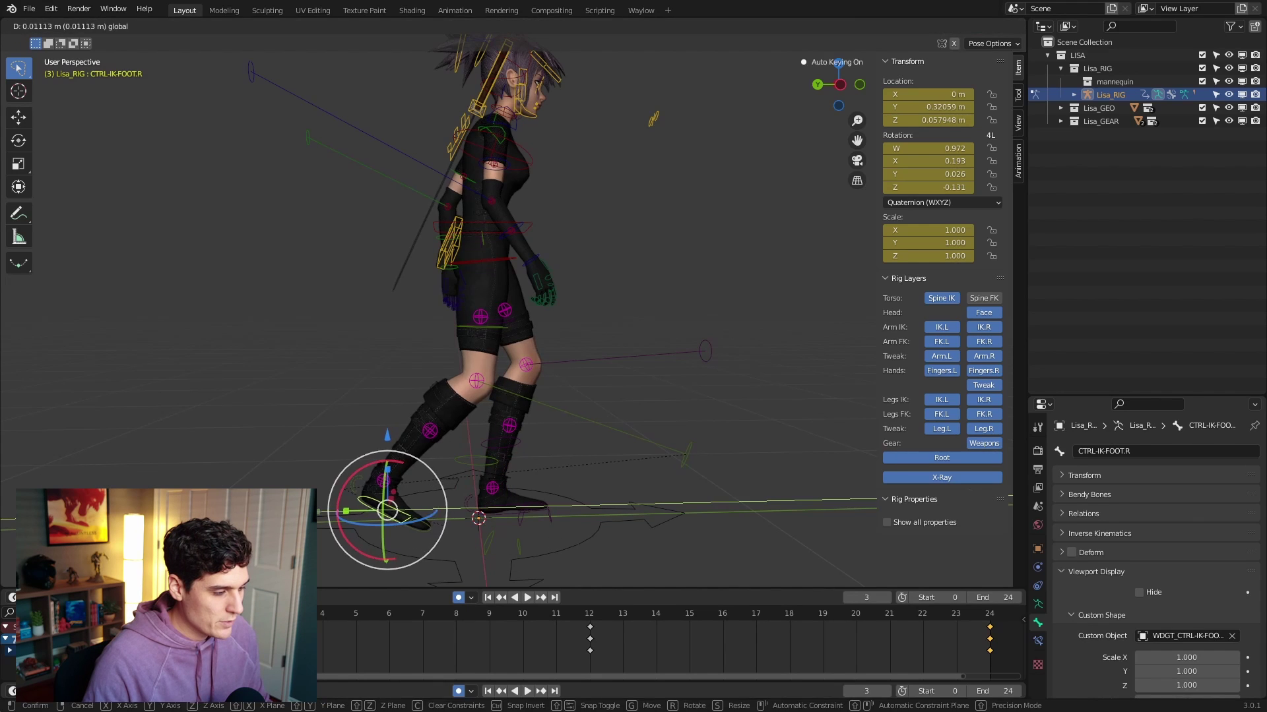
{"action": "left_click", "coordinate": [388, 433]}
{"action": "key", "text": "r"}
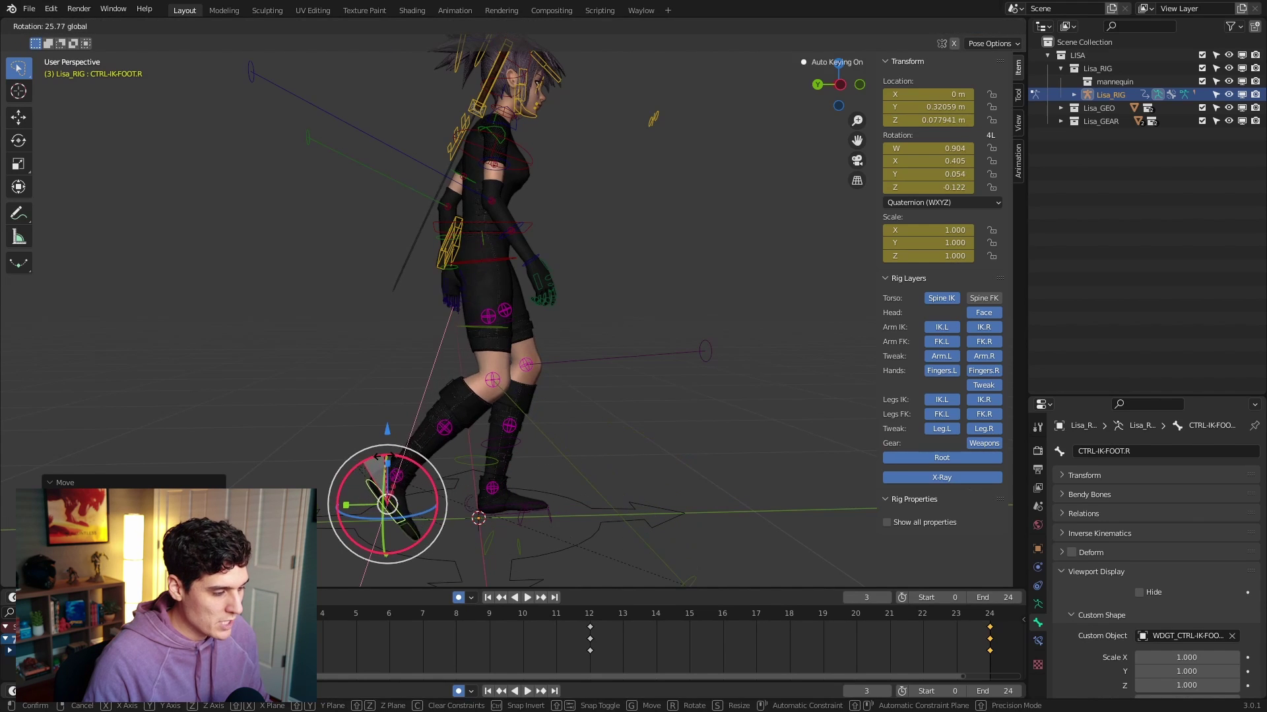
{"action": "left_click", "coordinate": [356, 462]}
{"action": "key", "text": "g"}
{"action": "left_click", "coordinate": [331, 476]}
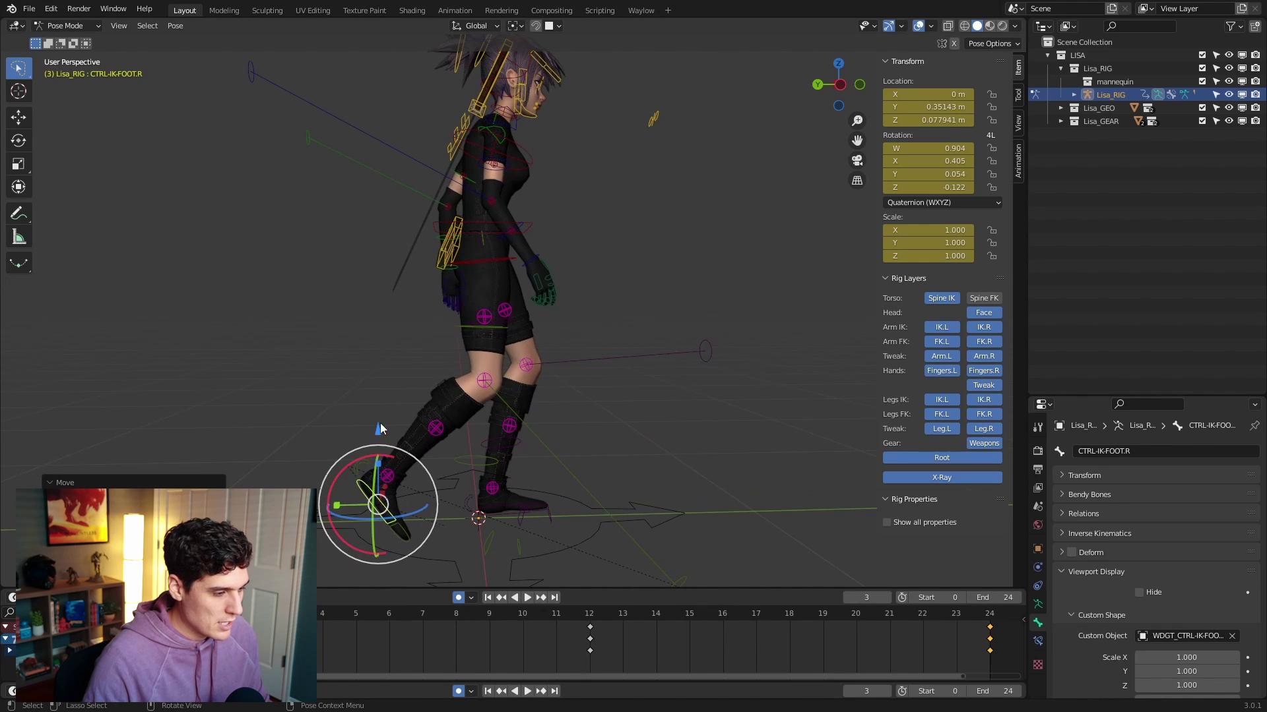
Step: Scrub and play back the walk from frame 0 to check the adjusted frame 3 pose
{"action": "key", "text": "shift+Left"}
{"action": "key", "text": "space"}
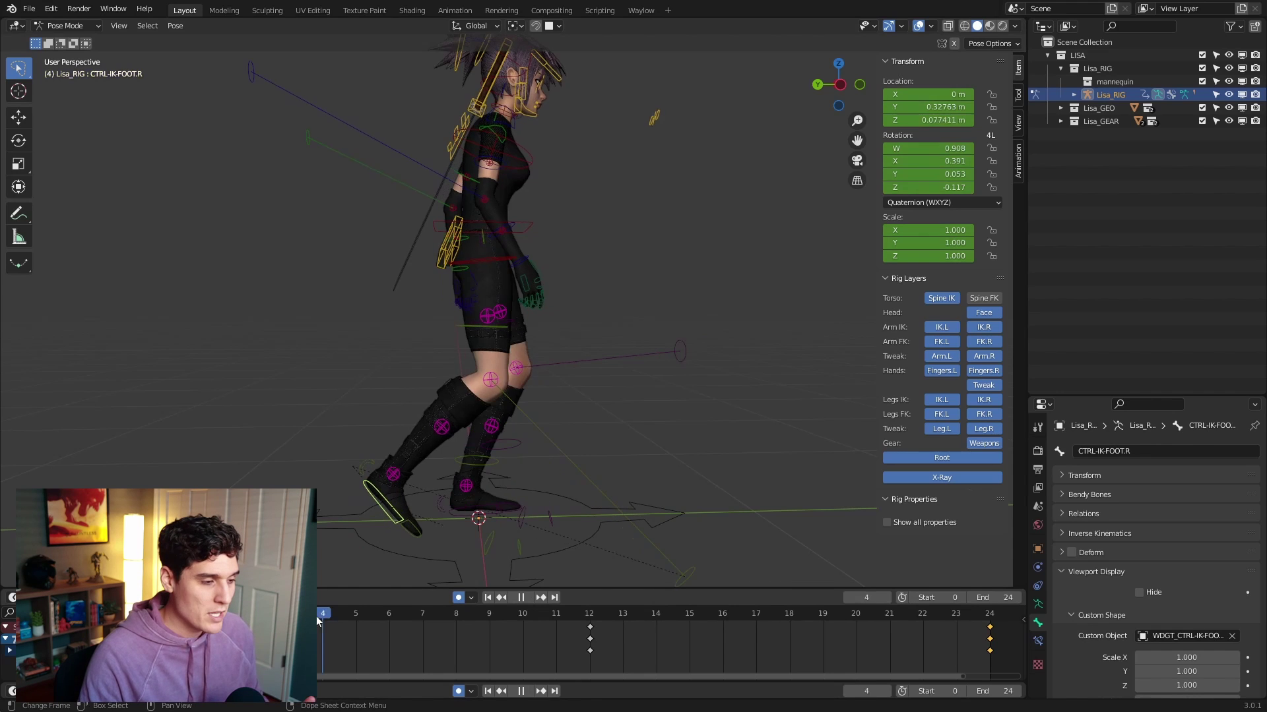
{"action": "left_click_drag", "start_coordinate": [316, 617], "coordinate": [586, 583]}
{"action": "key", "text": "shift+Left"}
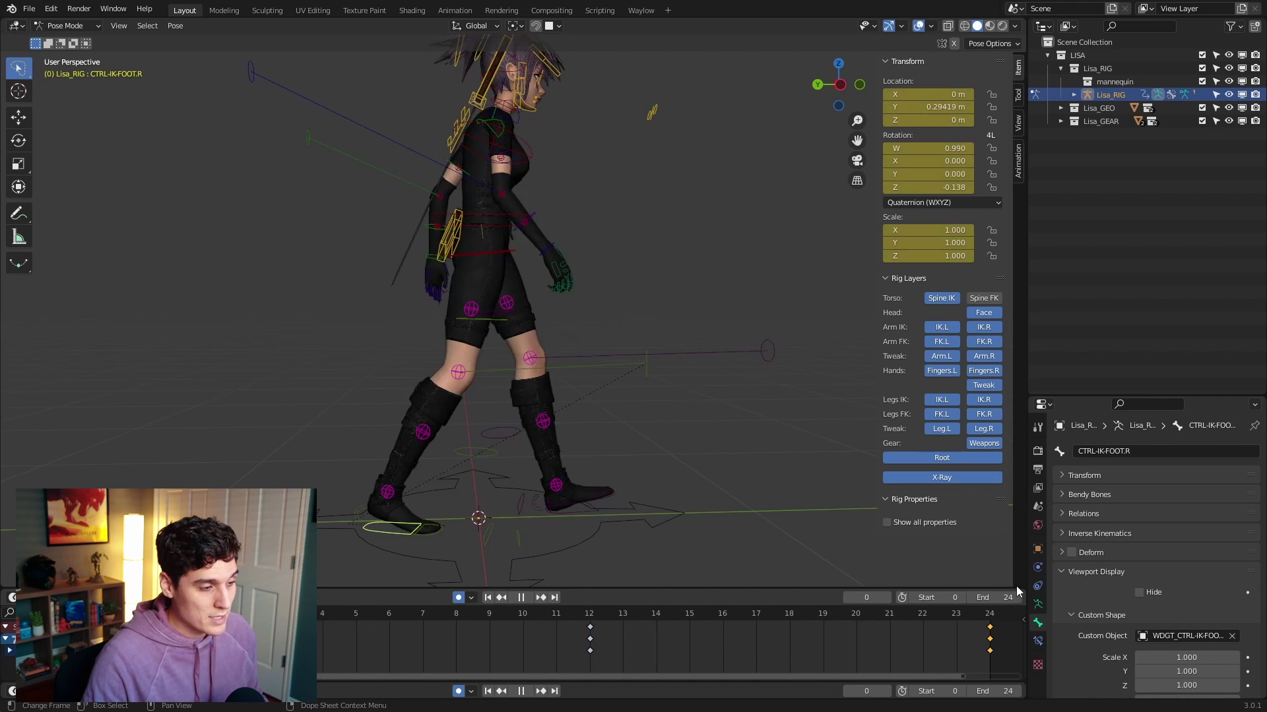
{"action": "key", "text": "space"}
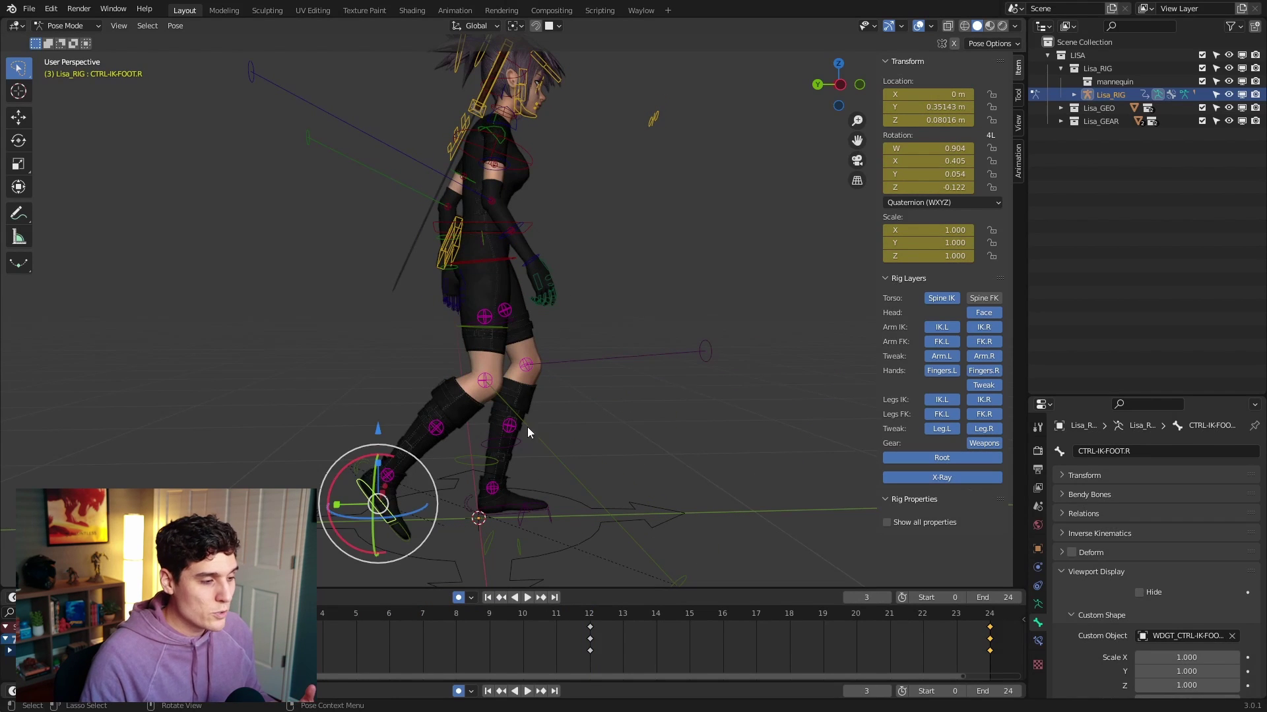
Step: Keyframe all of the rig's controls at frame 6 and compare the pose with frame 3
{"action": "key", "text": "space"}
{"action": "key", "text": "space"}
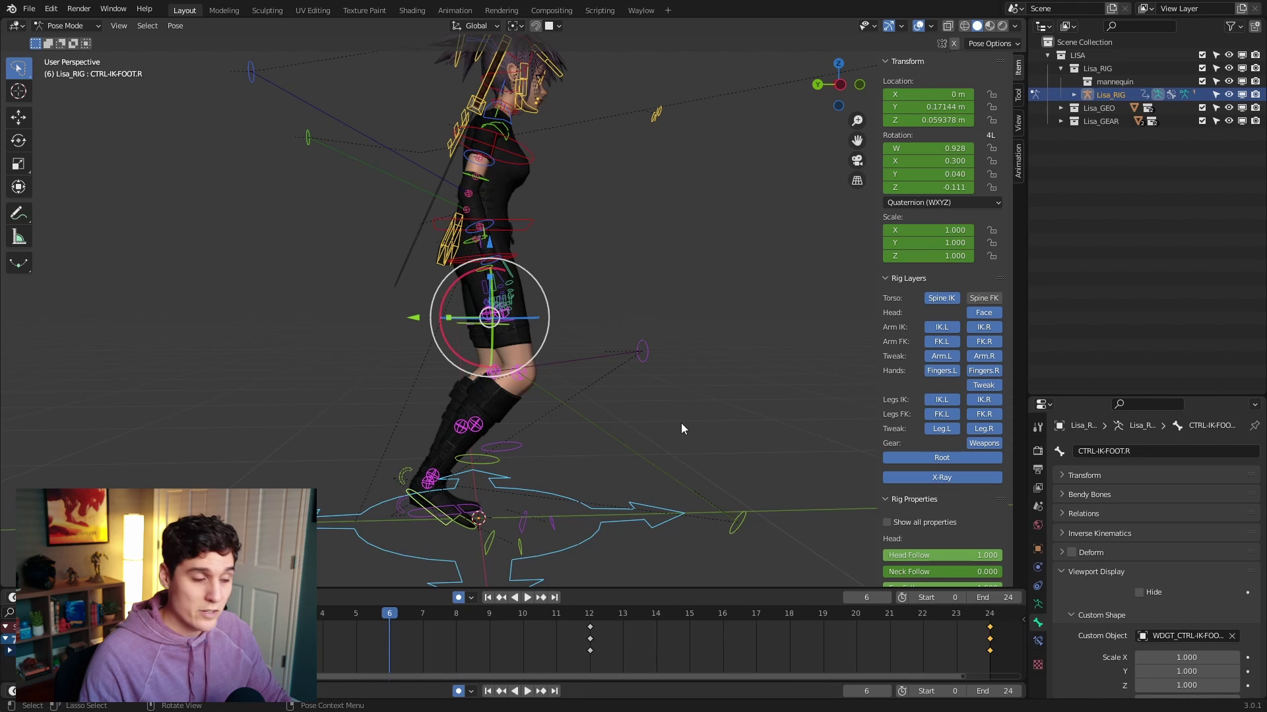
{"action": "key", "text": "i"}
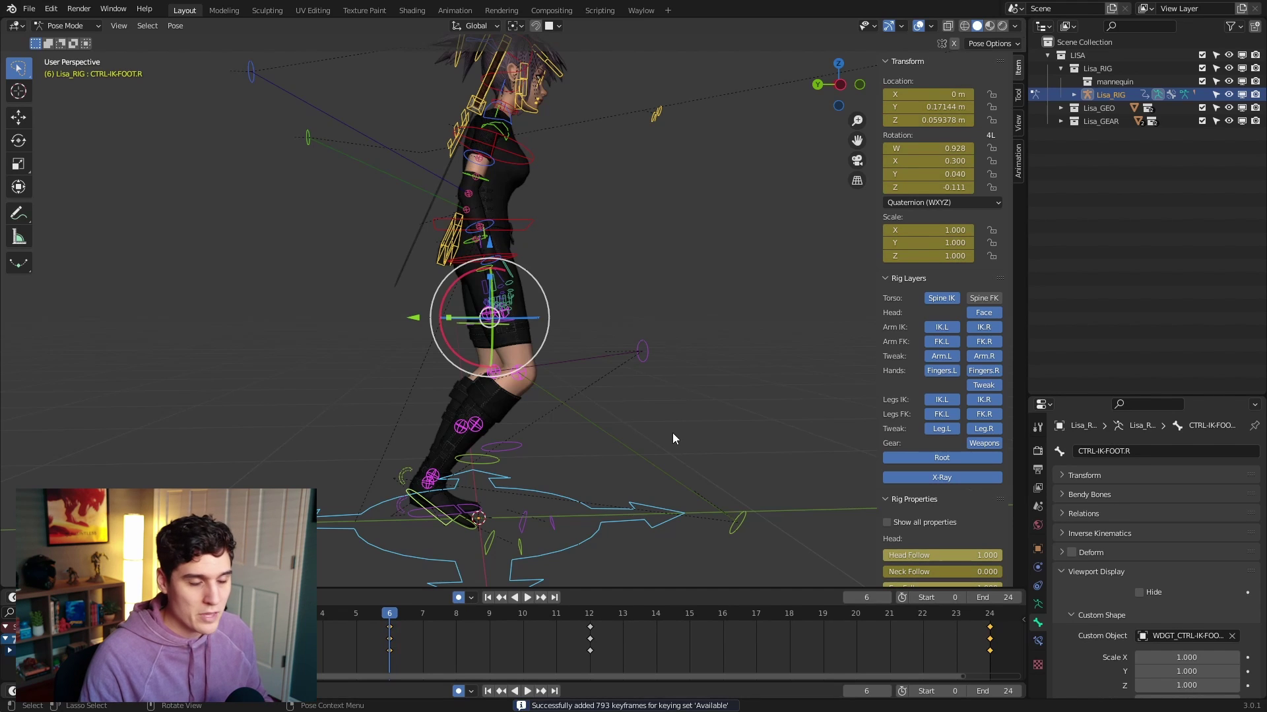
{"action": "left_click_drag", "start_coordinate": [388, 616], "coordinate": [288, 617]}
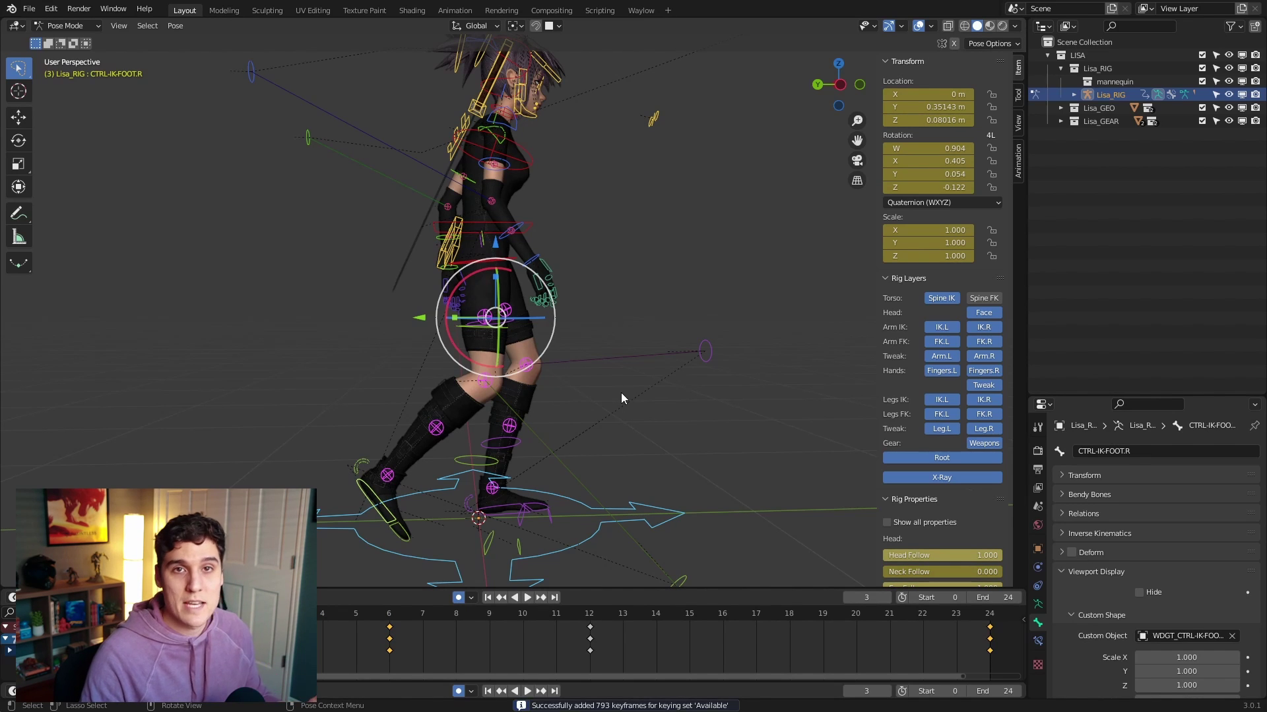
{"action": "key", "text": "Up"}
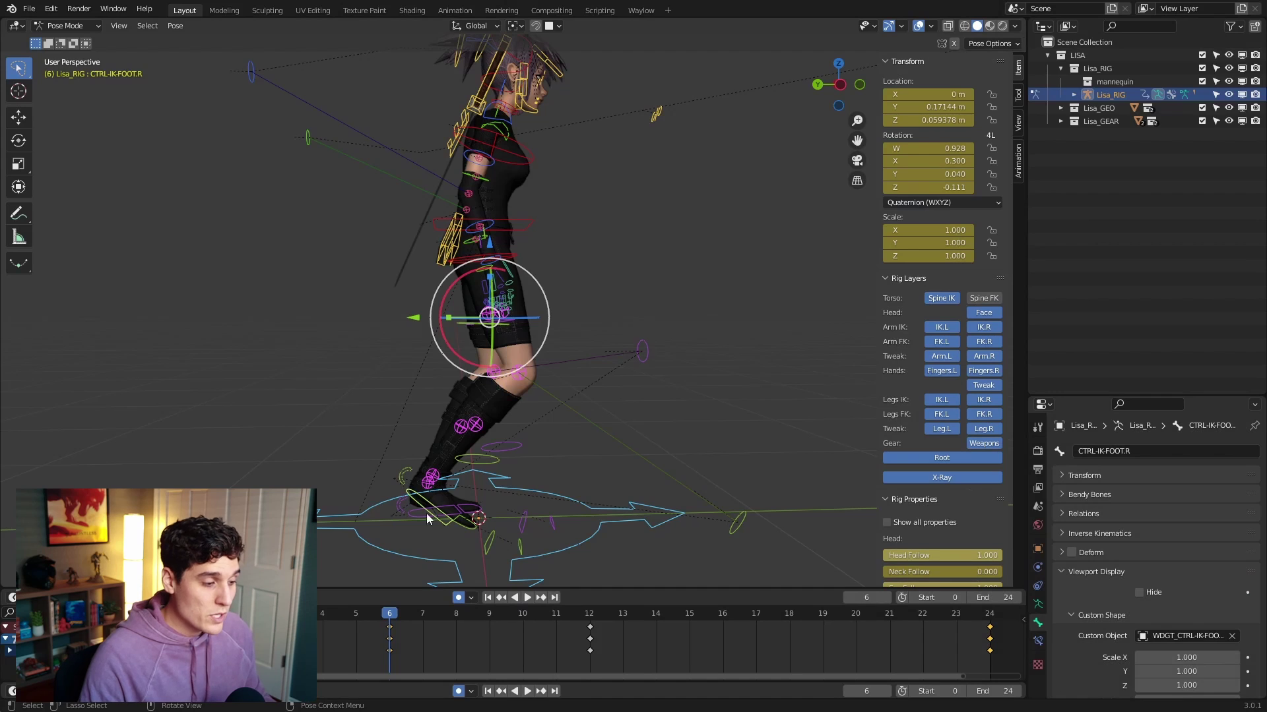
Step: At frame 6, raise the right IK foot control about 0.08 m, tilt its heel up further and shift it slightly back
{"action": "middle_click_drag", "start_coordinate": [624, 375], "coordinate": [448, 429]}
{"action": "left_click_drag", "start_coordinate": [449, 429], "coordinate": [513, 394]}
{"action": "left_click_drag", "start_coordinate": [405, 445], "coordinate": [361, 489]}
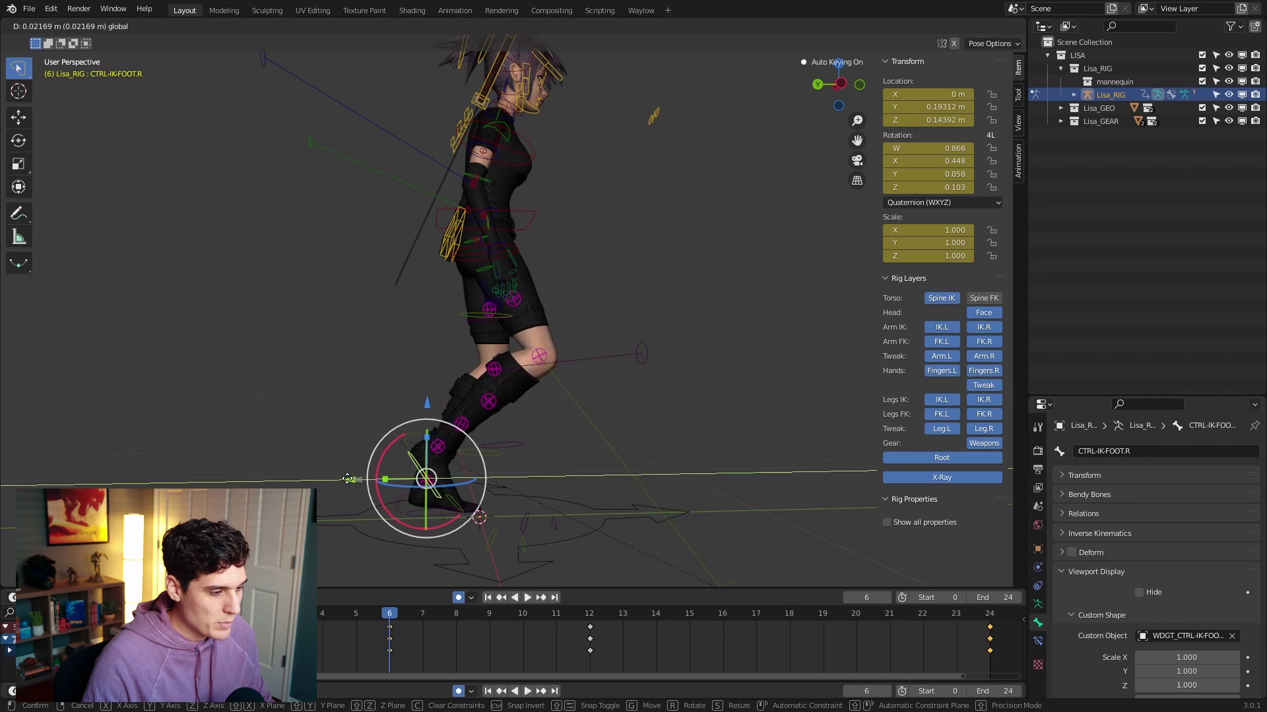
{"action": "key", "text": "g"}
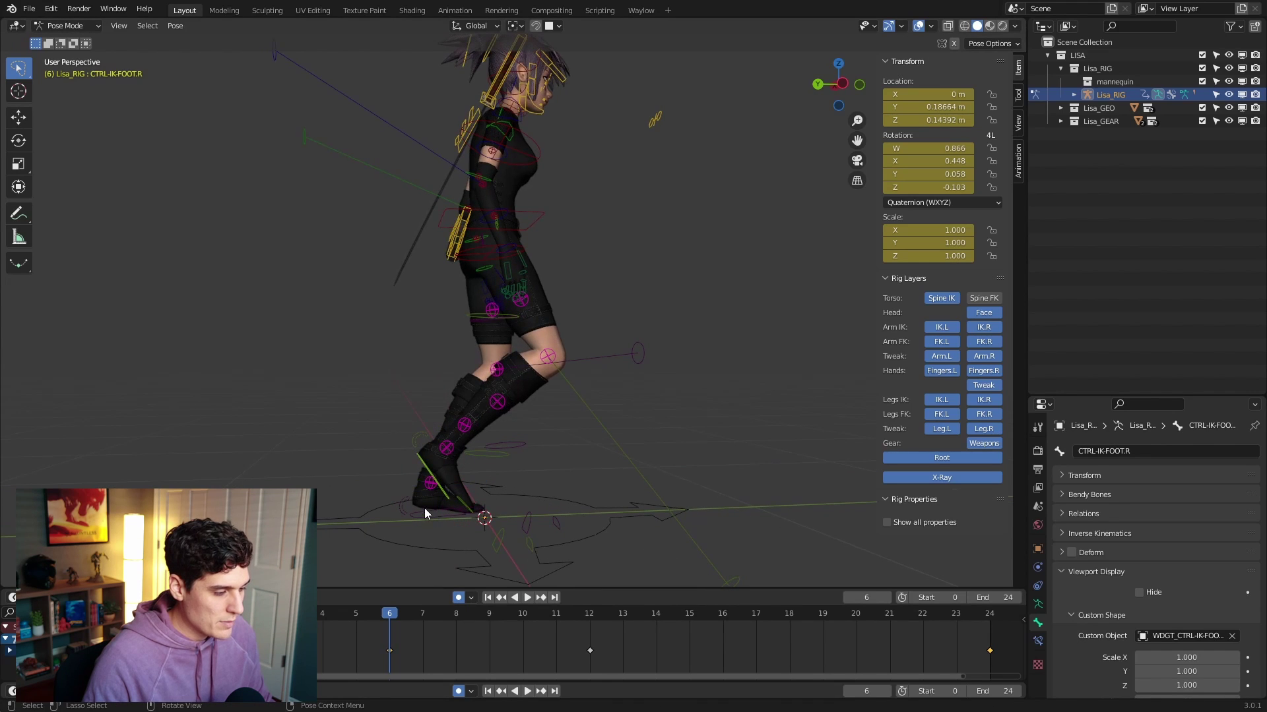
Step: At frame 6, move the left IK foot control forward about 0.09 m and raise the torso control about 0.01 m
{"action": "left_click", "coordinate": [425, 510]}
{"action": "key", "text": "g"}
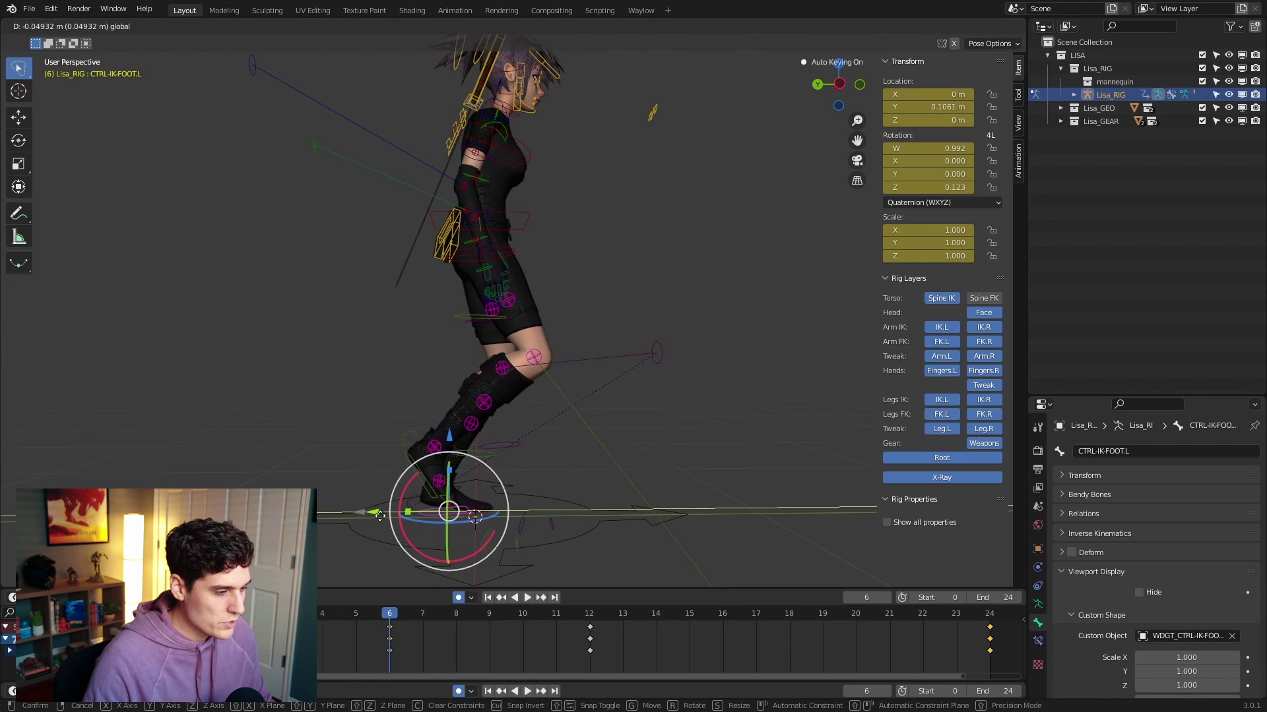
{"action": "left_click", "coordinate": [388, 518]}
{"action": "left_click", "coordinate": [514, 244]}
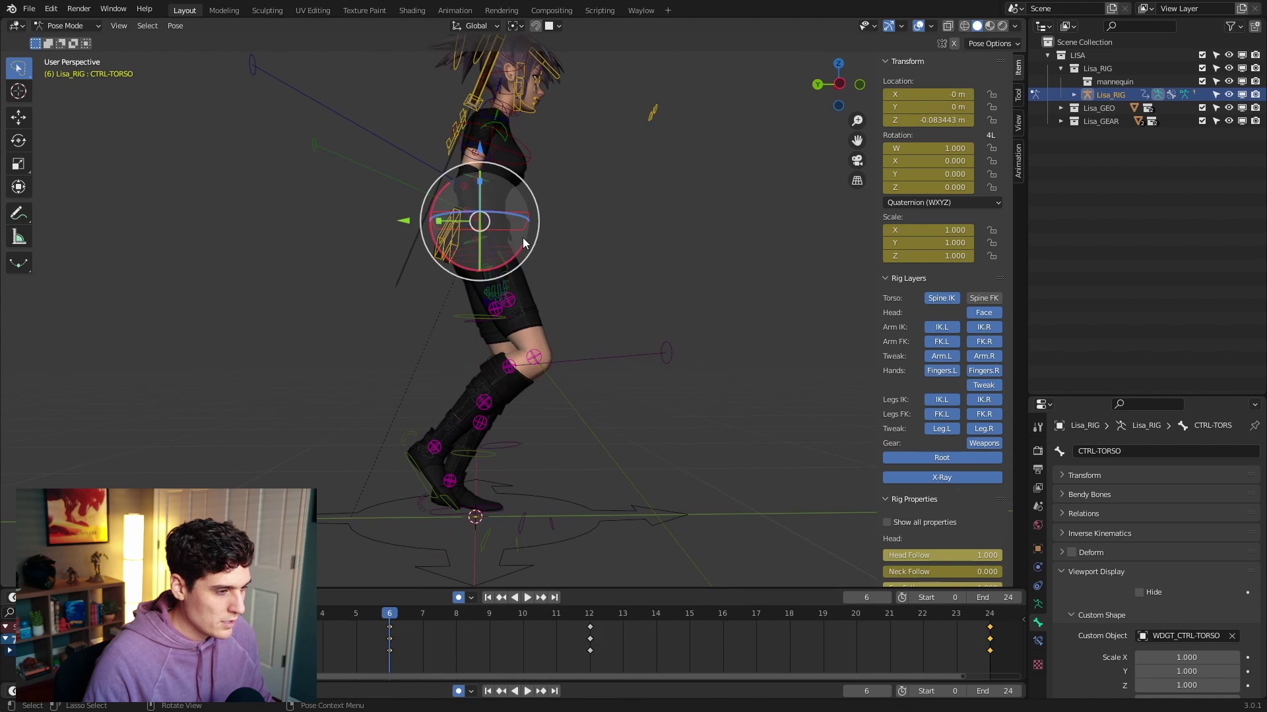
{"action": "key", "text": "g"}
{"action": "key", "text": "Return"}
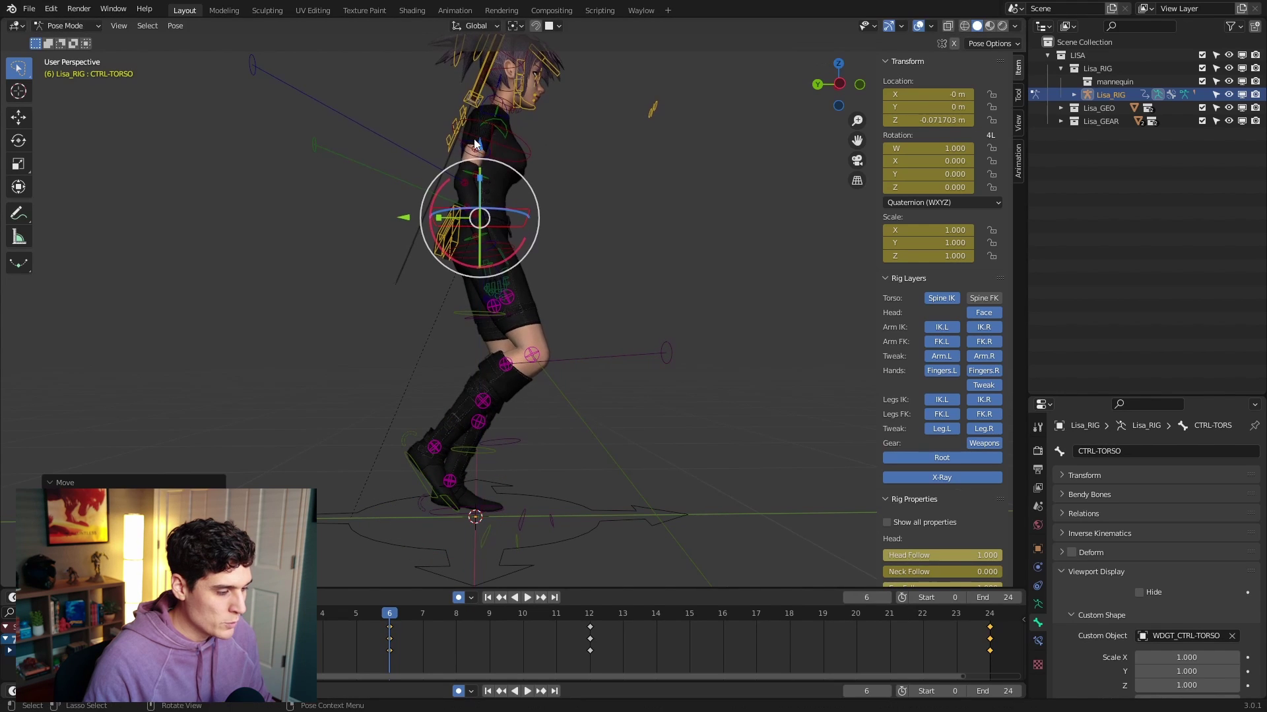
Step: Move the left IK foot control forward about 0.02 m at frame 3 and scrub the motion to frame 6
{"action": "key", "text": "space"}
{"action": "key", "text": "space"}
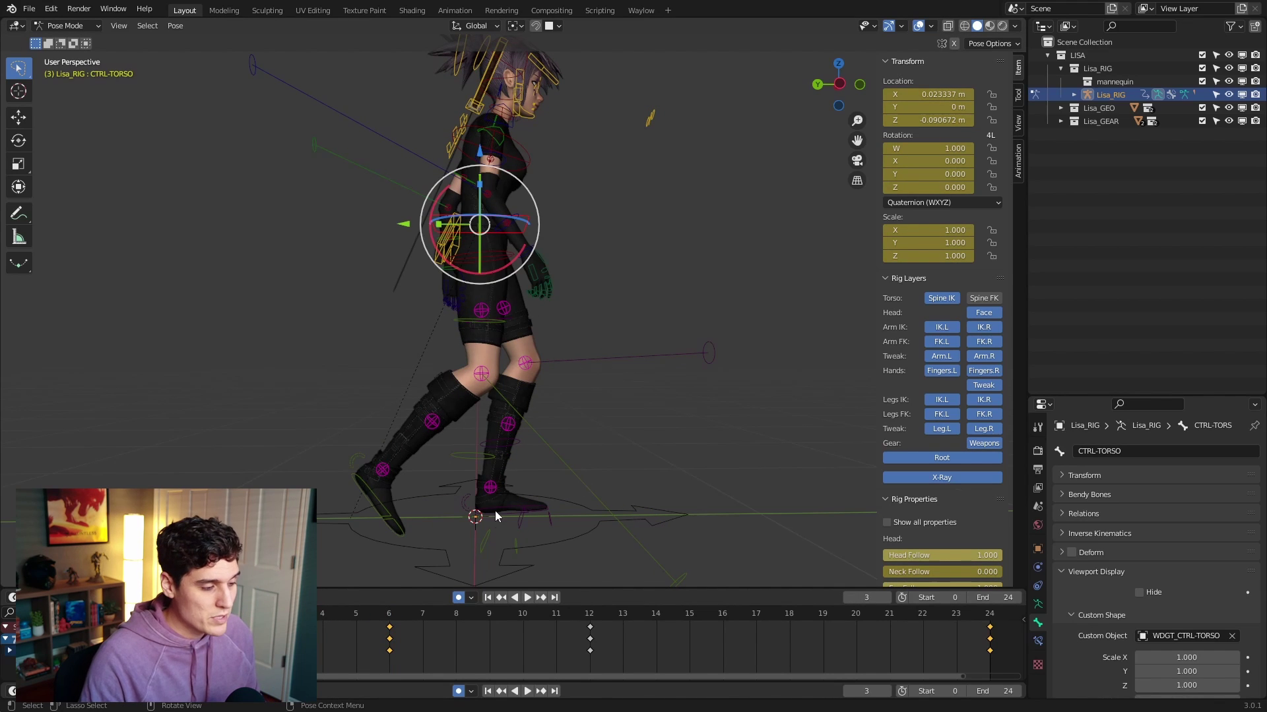
{"action": "left_click", "coordinate": [494, 516]}
{"action": "key", "text": "g"}
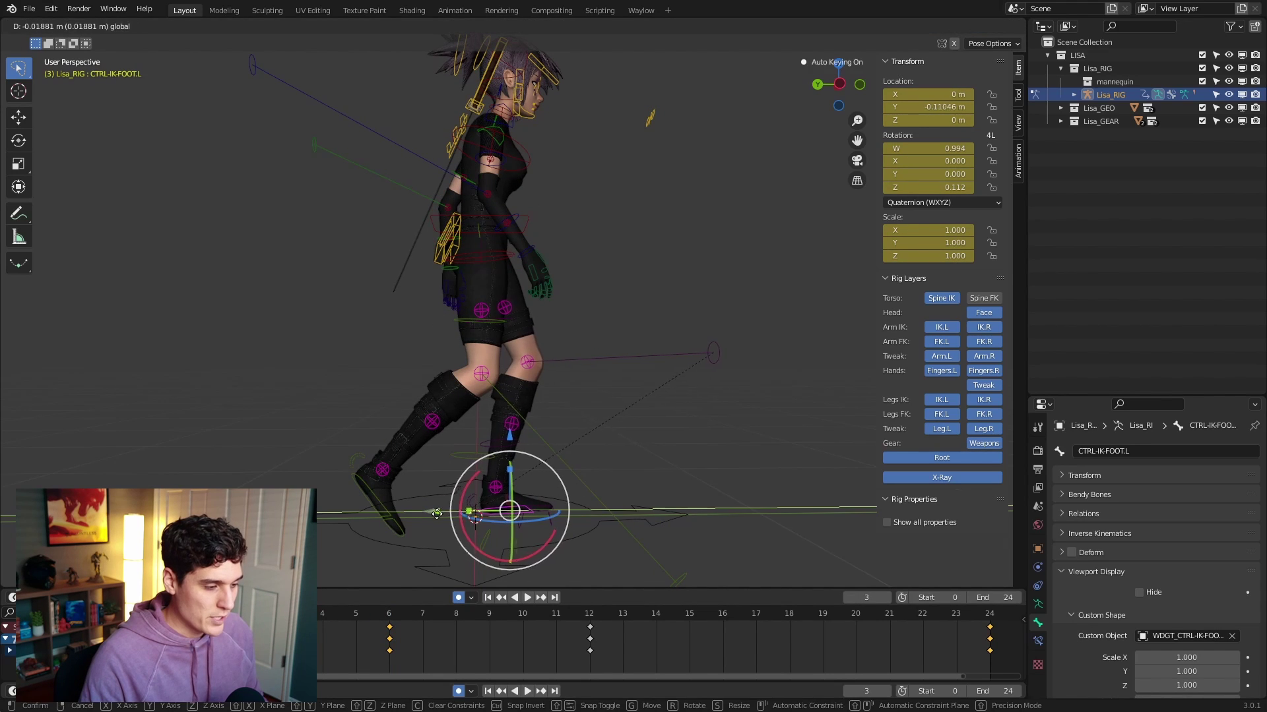
{"action": "key", "text": "Return"}
{"action": "key", "text": "space"}
{"action": "left_click_drag", "start_coordinate": [389, 599], "coordinate": [391, 598]}
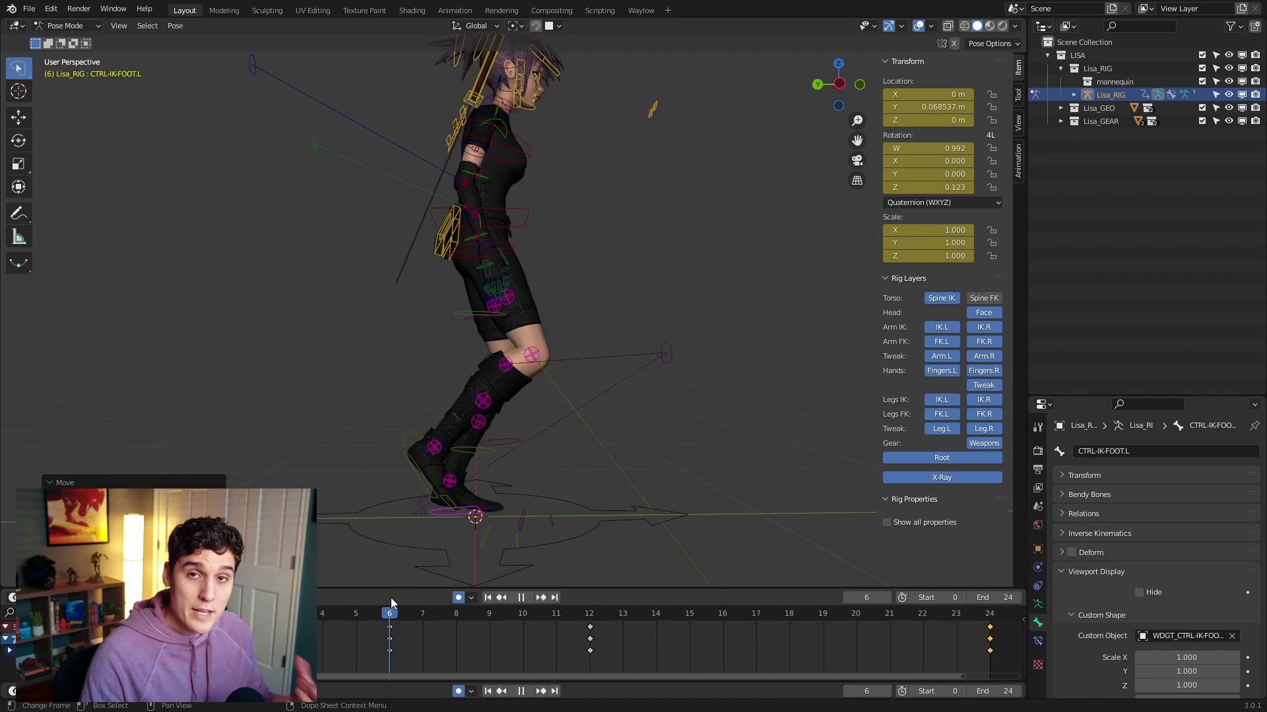
Step: Keyframe all of the rig's controls at frame 9
{"action": "left_click_drag", "start_coordinate": [390, 597], "coordinate": [489, 607]}
{"action": "key", "text": "a"}
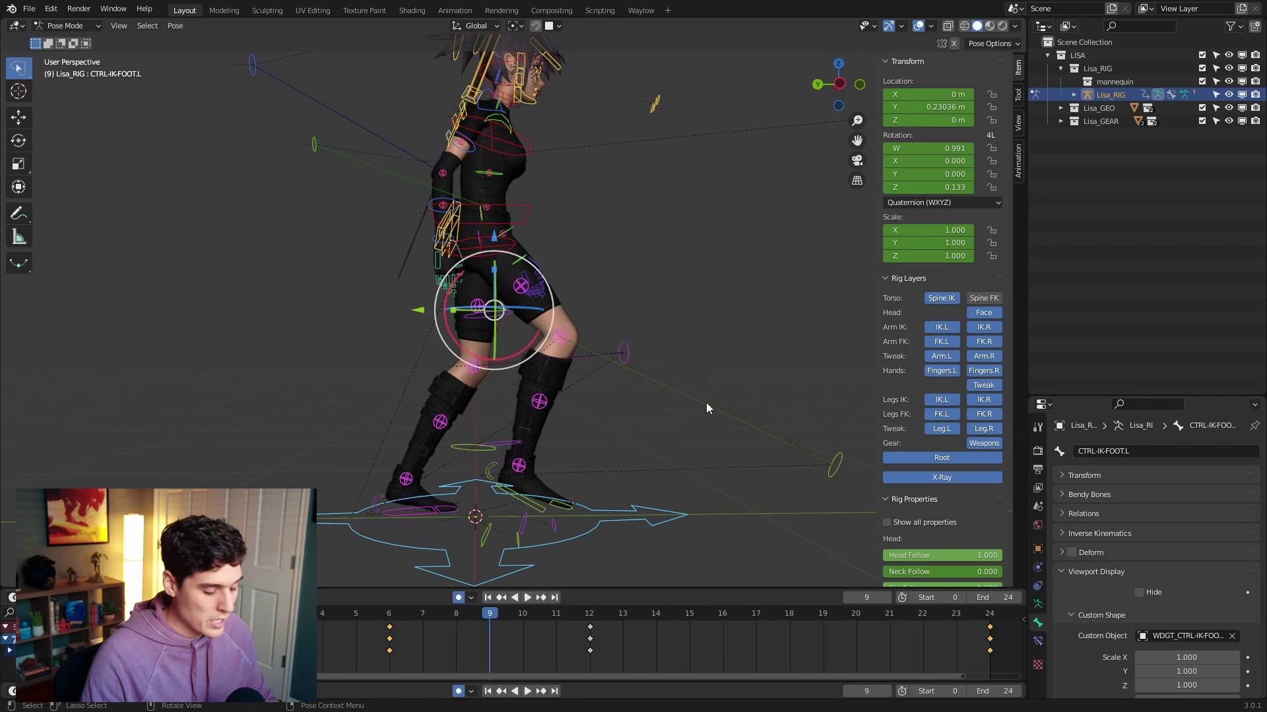
{"action": "key", "text": "i"}
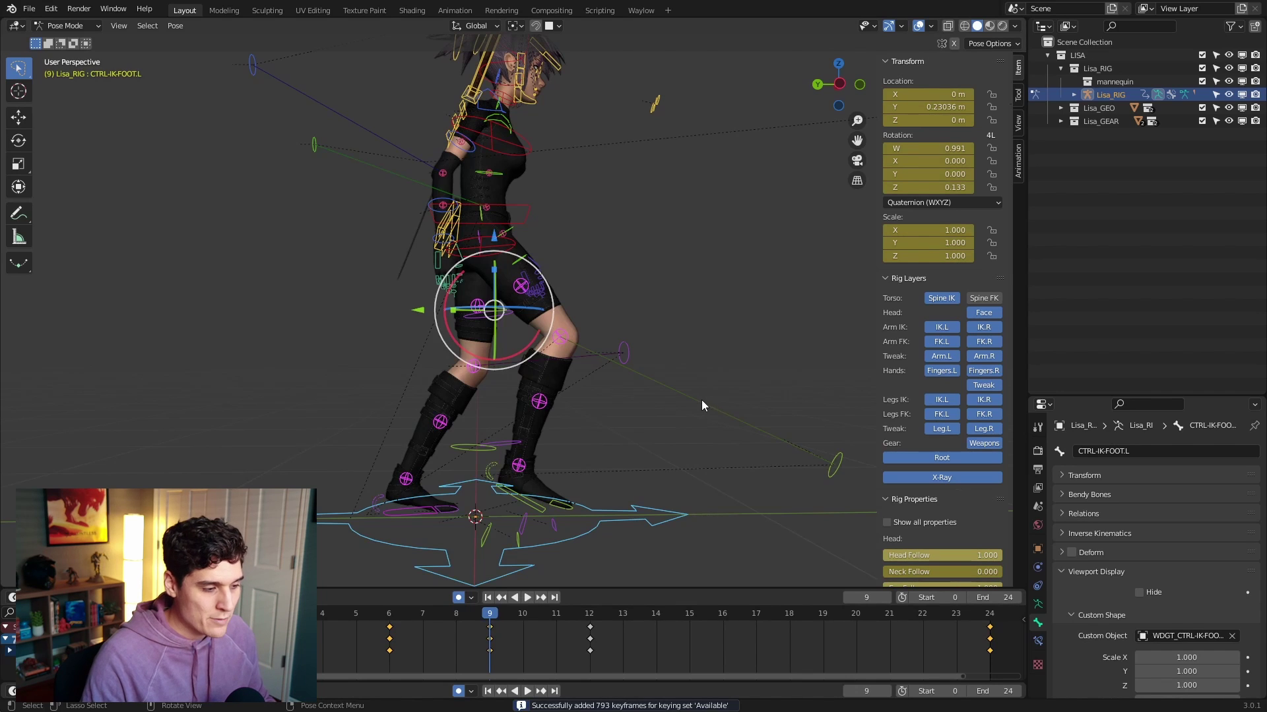
Step: At frame 9, rotate the right IK foot control toe-down, shift it slightly back and check the motion around it
{"action": "left_click", "coordinate": [529, 502]}
{"action": "left_click_drag", "start_coordinate": [453, 503], "coordinate": [440, 500]}
{"action": "left_click_drag", "start_coordinate": [471, 457], "coordinate": [483, 464]}
{"action": "key", "text": "space"}
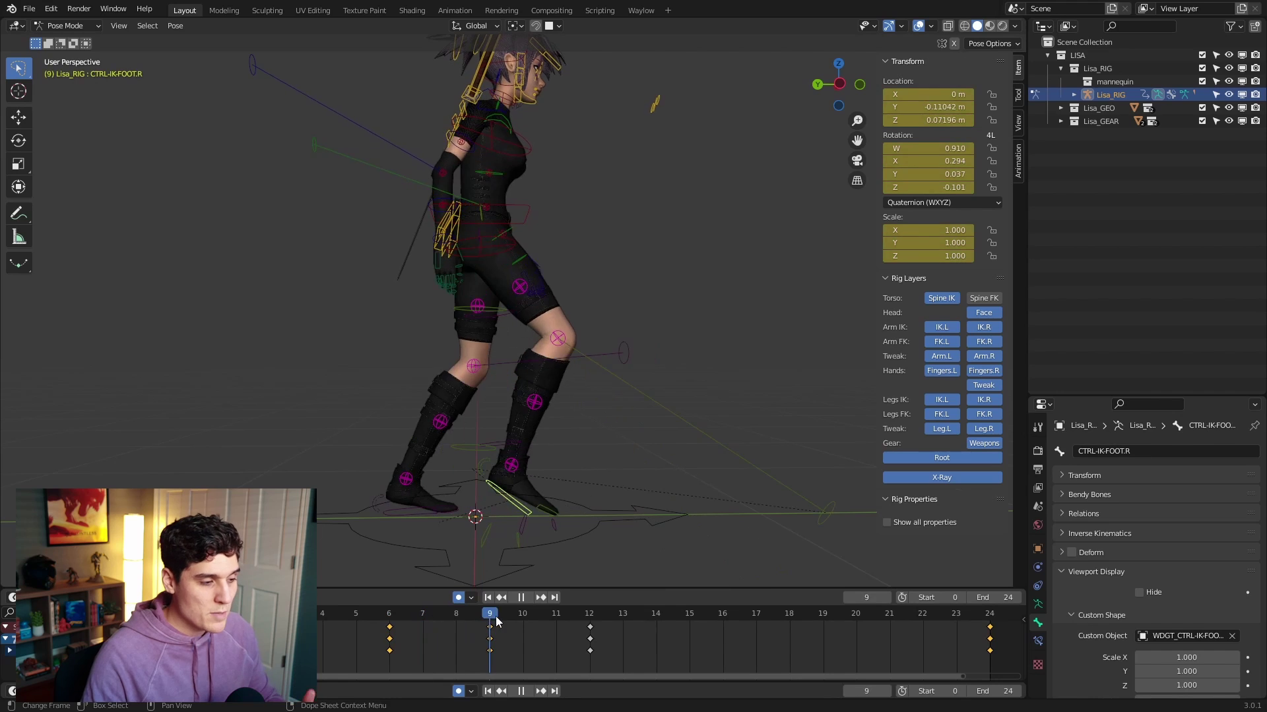
{"action": "left_click", "coordinate": [485, 620]}
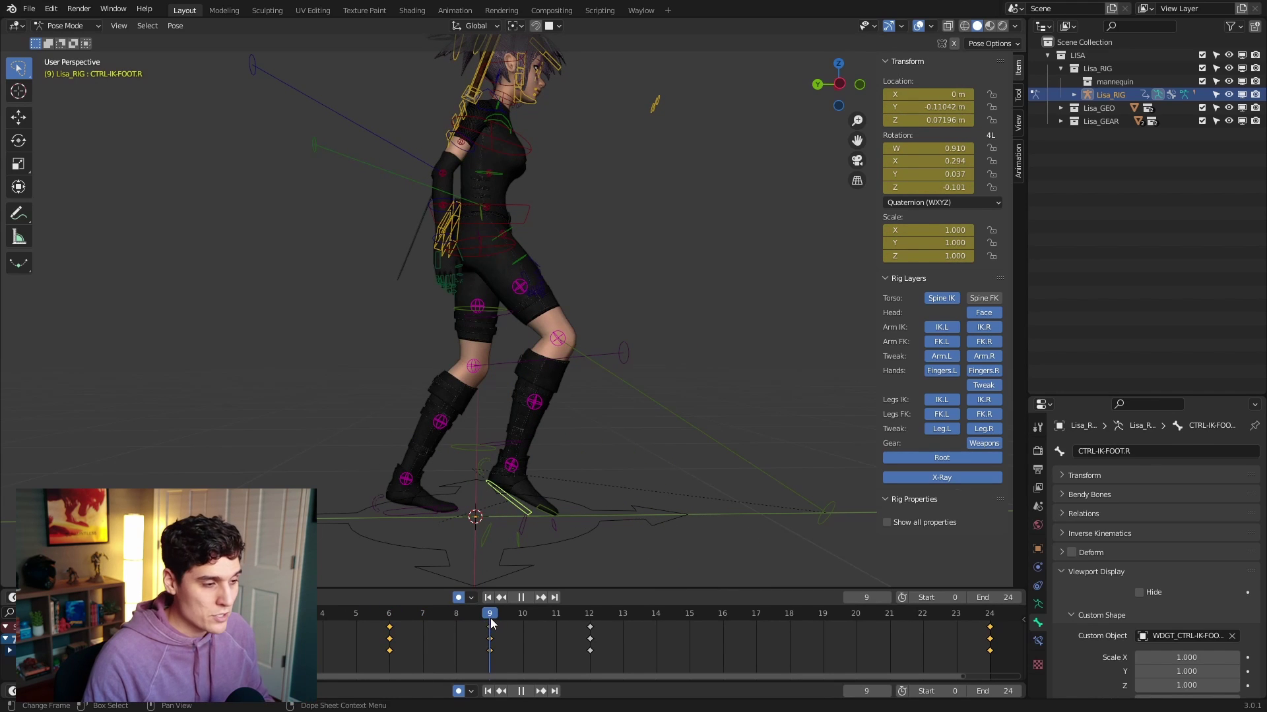
{"action": "key", "text": "Escape"}
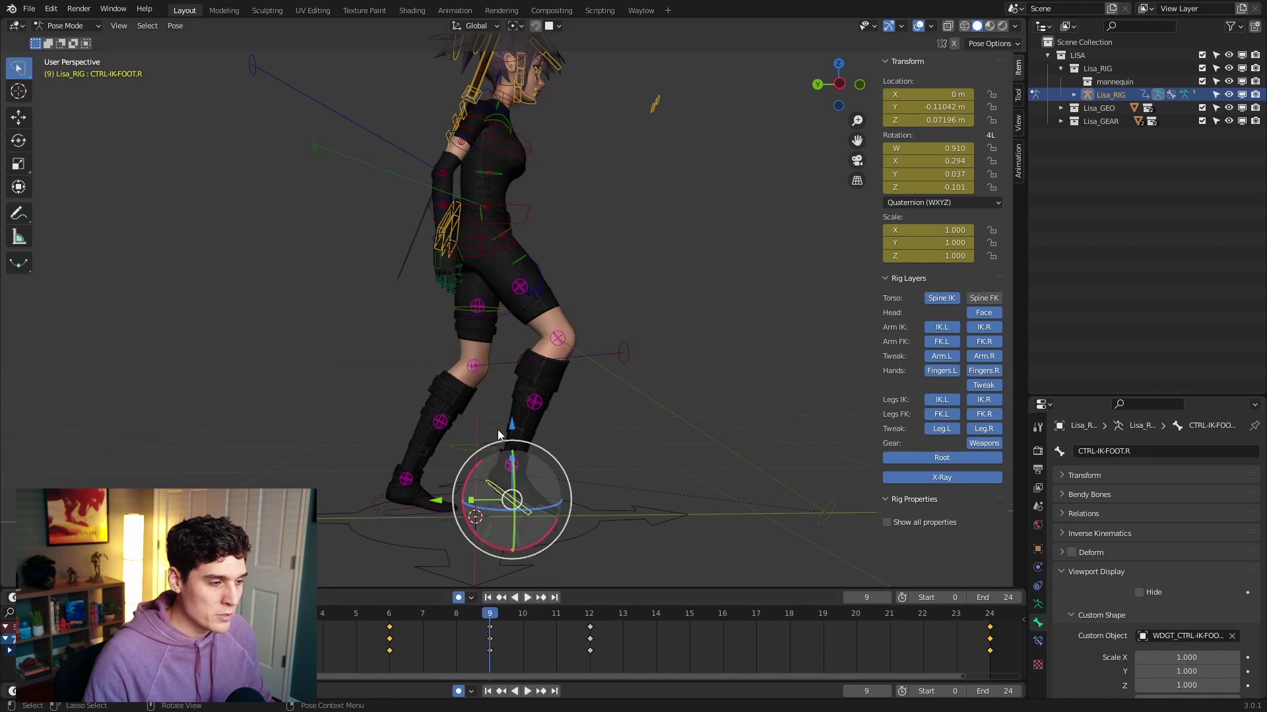
Step: Raise the torso control at frame 9 to a Z location of about -0.052 m, comparing it with the neighbouring key pose
{"action": "left_click", "coordinate": [544, 229]}
{"action": "key", "text": "g"}
{"action": "key", "text": "z"}
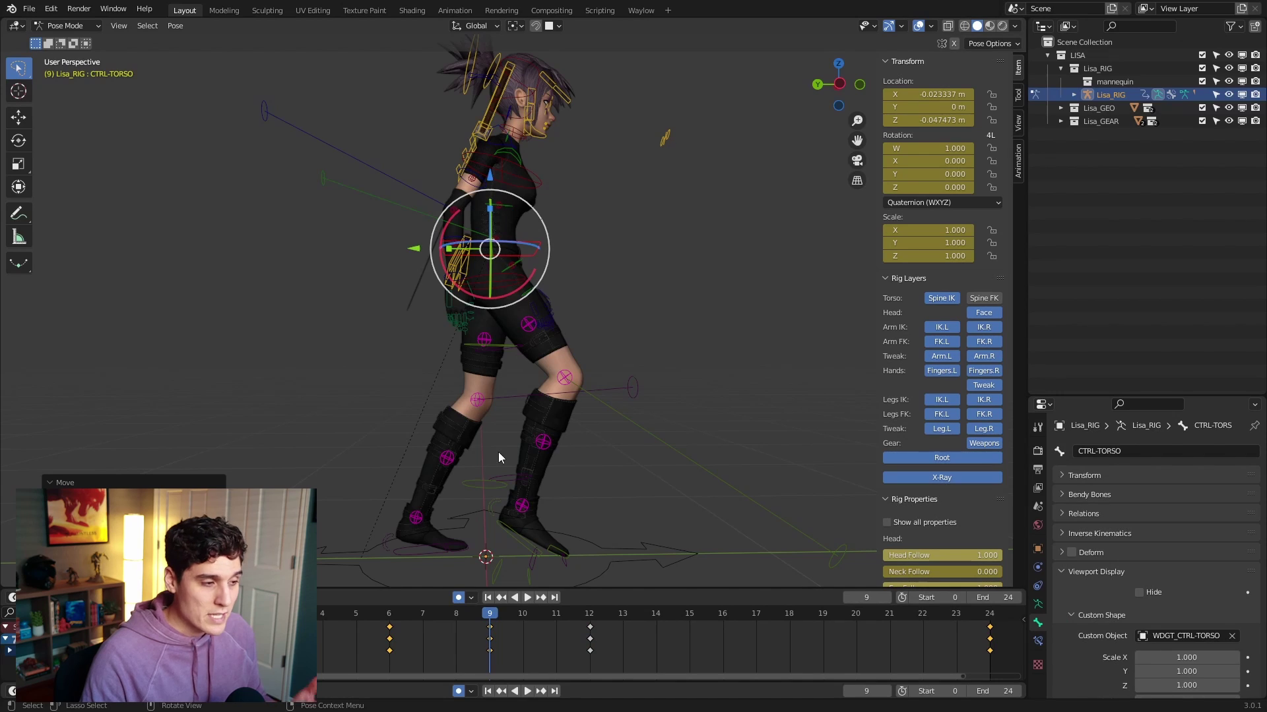
{"action": "key", "text": "Down"}
{"action": "key", "text": "Up"}
{"action": "left_click_drag", "start_coordinate": [492, 177], "coordinate": [520, 178]}
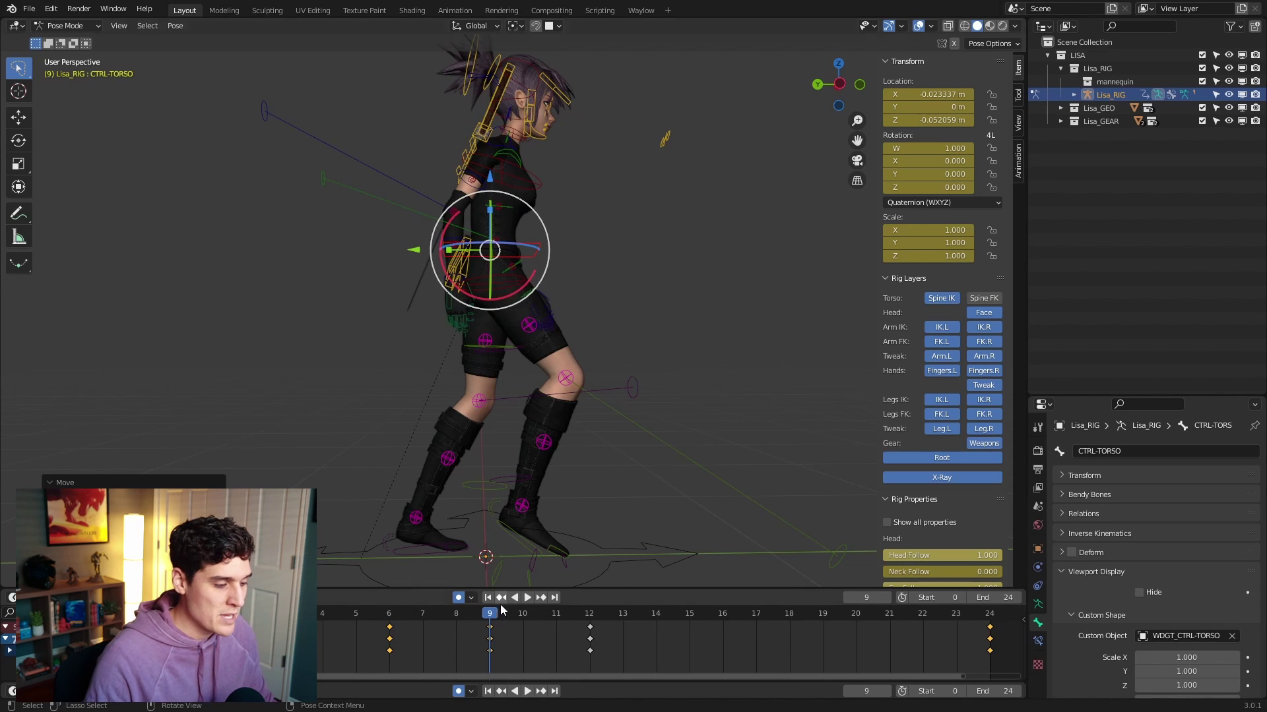
Step: Play back the walk and scrub through the second half, from frame 12 to 24
{"action": "key", "text": "space"}
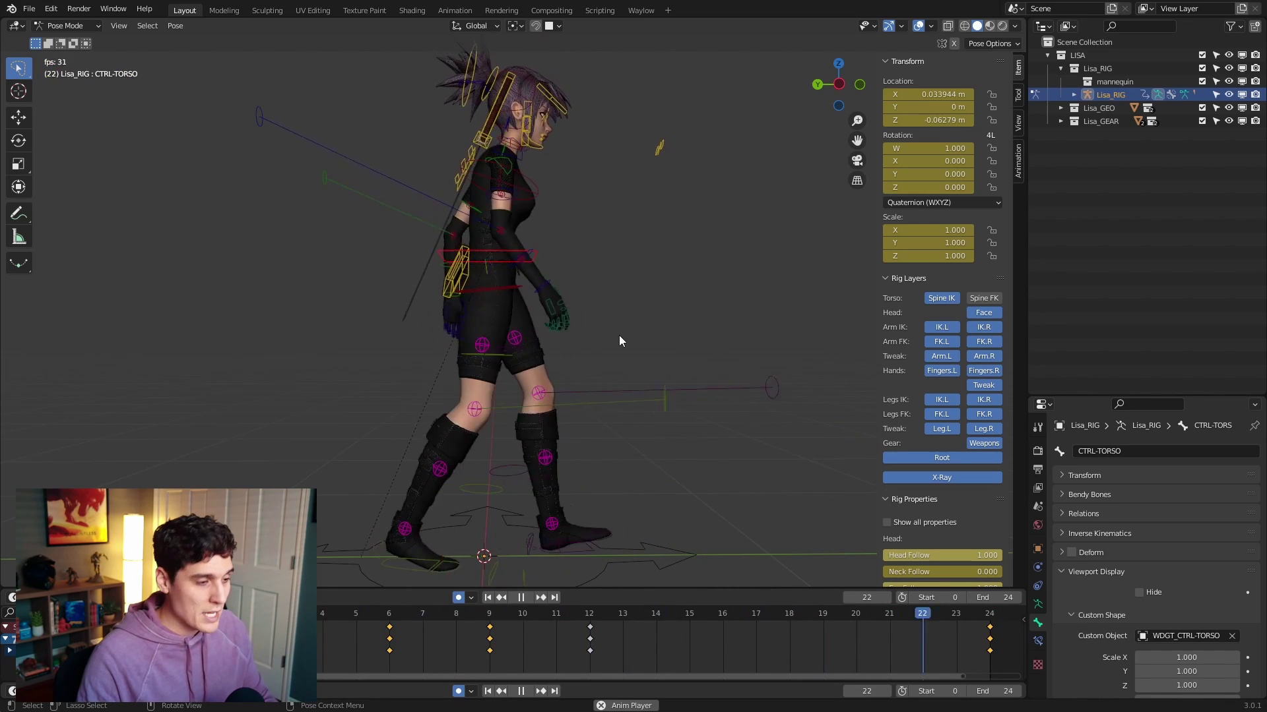
{"action": "key", "text": "space"}
{"action": "left_click_drag", "start_coordinate": [591, 613], "coordinate": [1056, 630]}
{"action": "left_click_drag", "start_coordinate": [892, 645], "coordinate": [762, 623]}
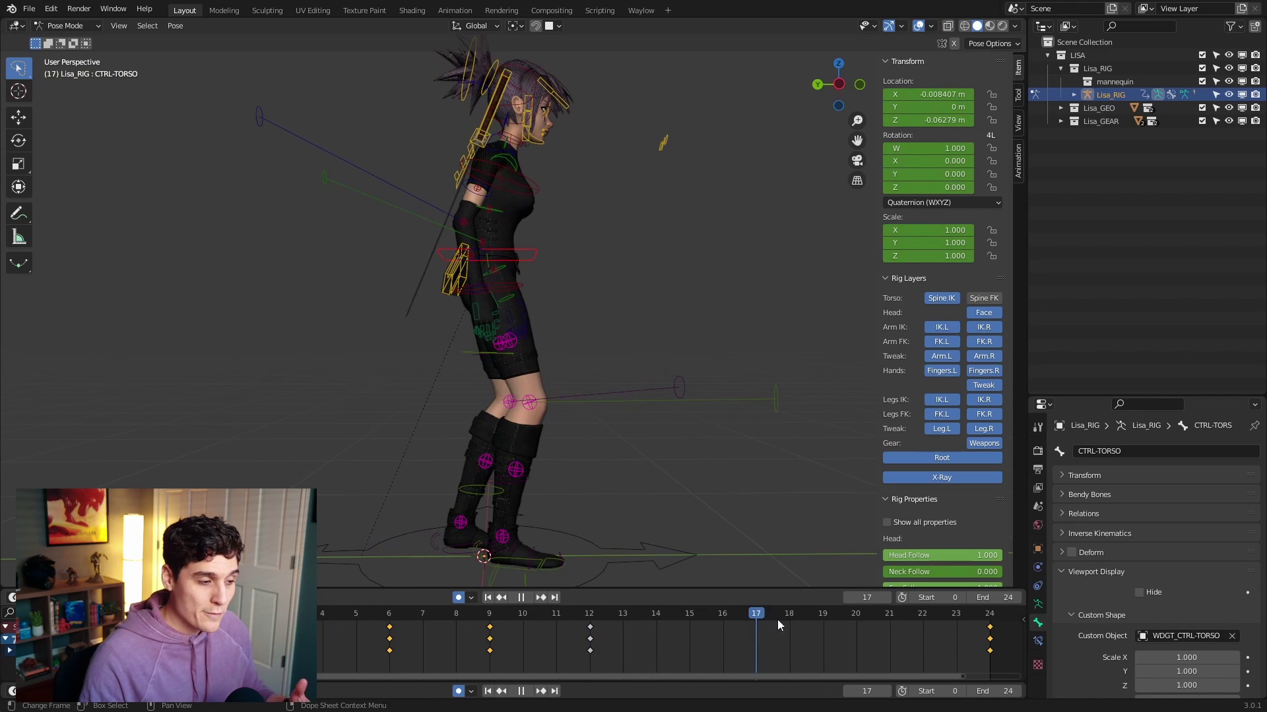
{"action": "key", "text": "space"}
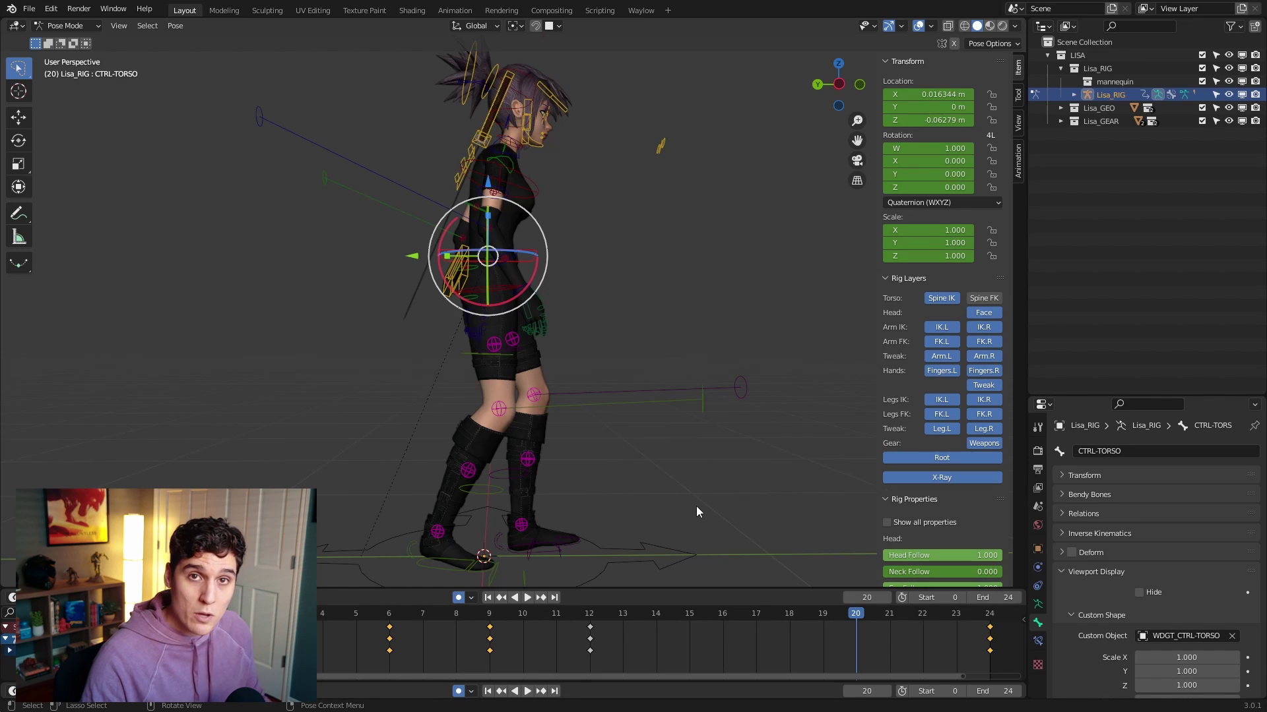
Step: Copy the frame 3 pose of all controls and paste it flipped at frame 15
{"action": "middle_click_drag", "start_coordinate": [695, 506], "coordinate": [679, 429]}
{"action": "key", "text": "a"}
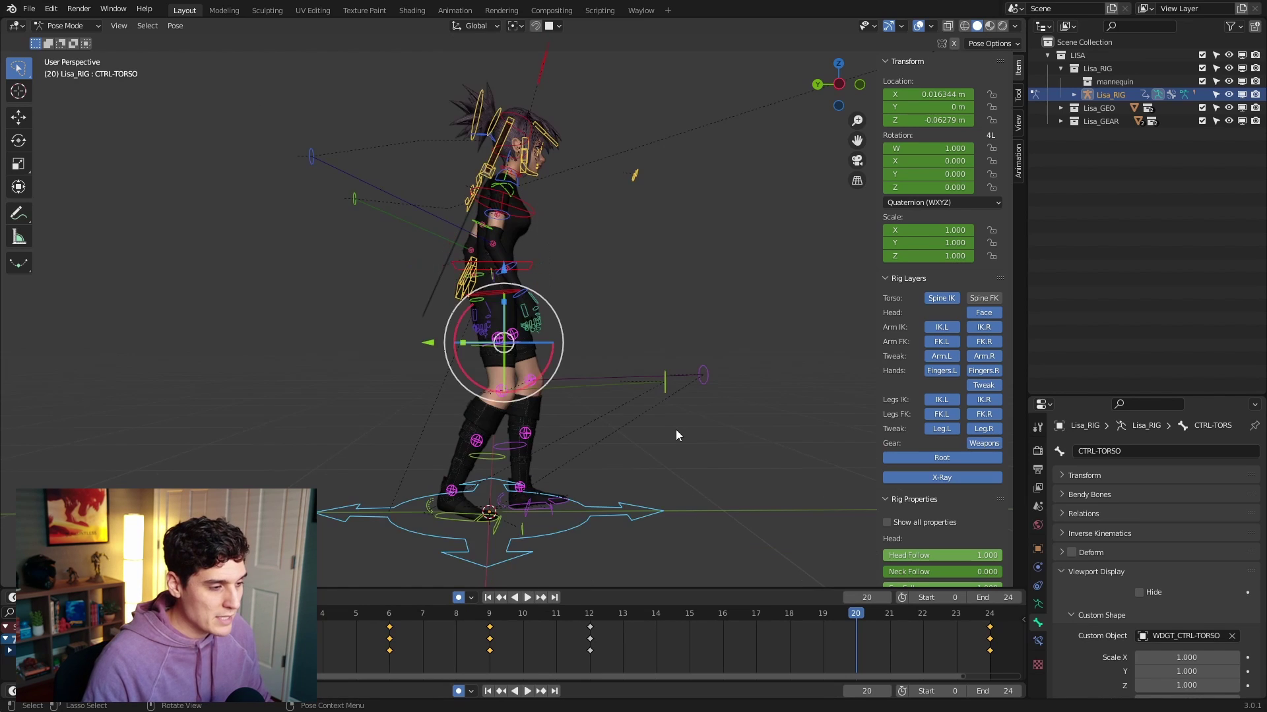
{"action": "left_click", "coordinate": [288, 613]}
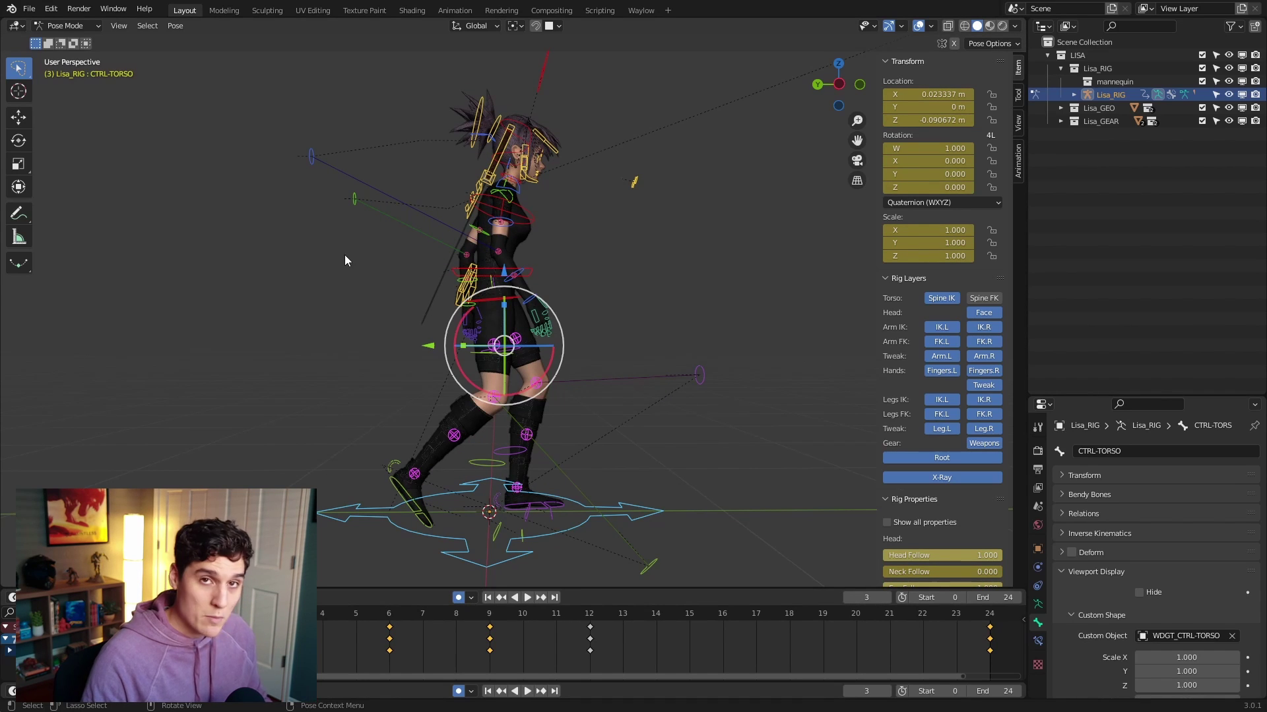
{"action": "left_click", "coordinate": [175, 25]}
{"action": "left_click", "coordinate": [225, 151]}
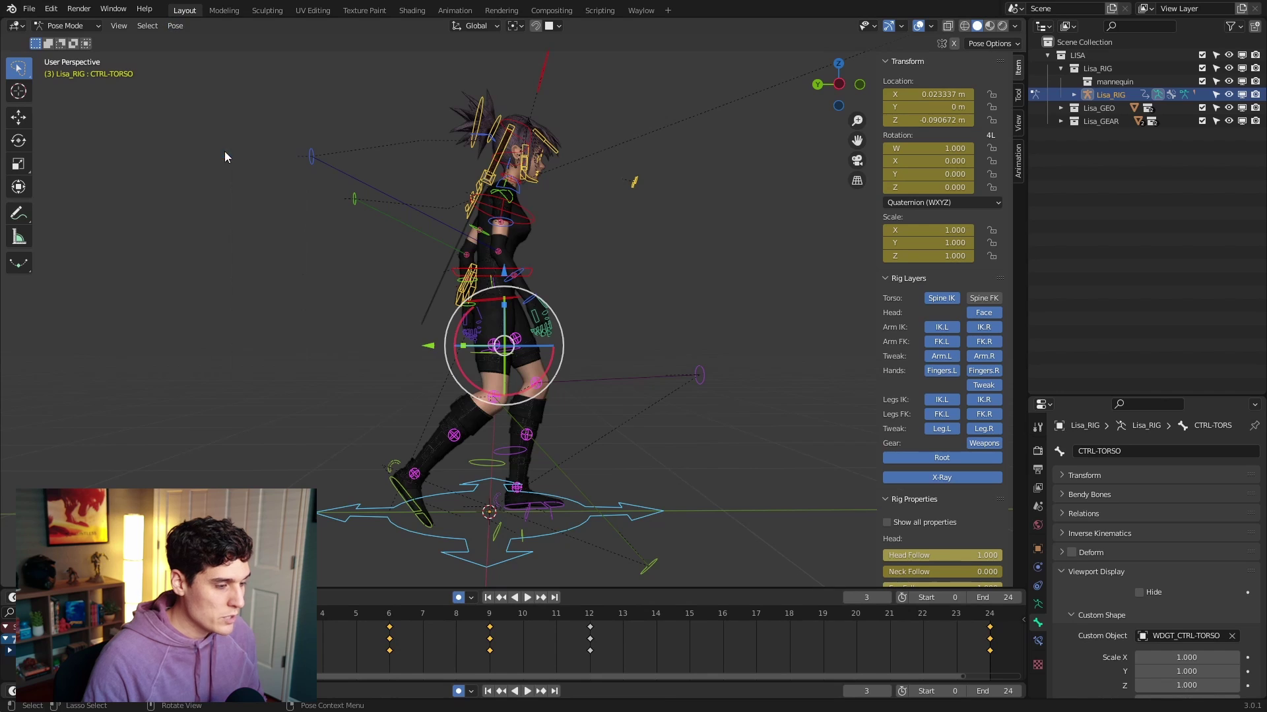
{"action": "left_click_drag", "start_coordinate": [613, 616], "coordinate": [699, 620]}
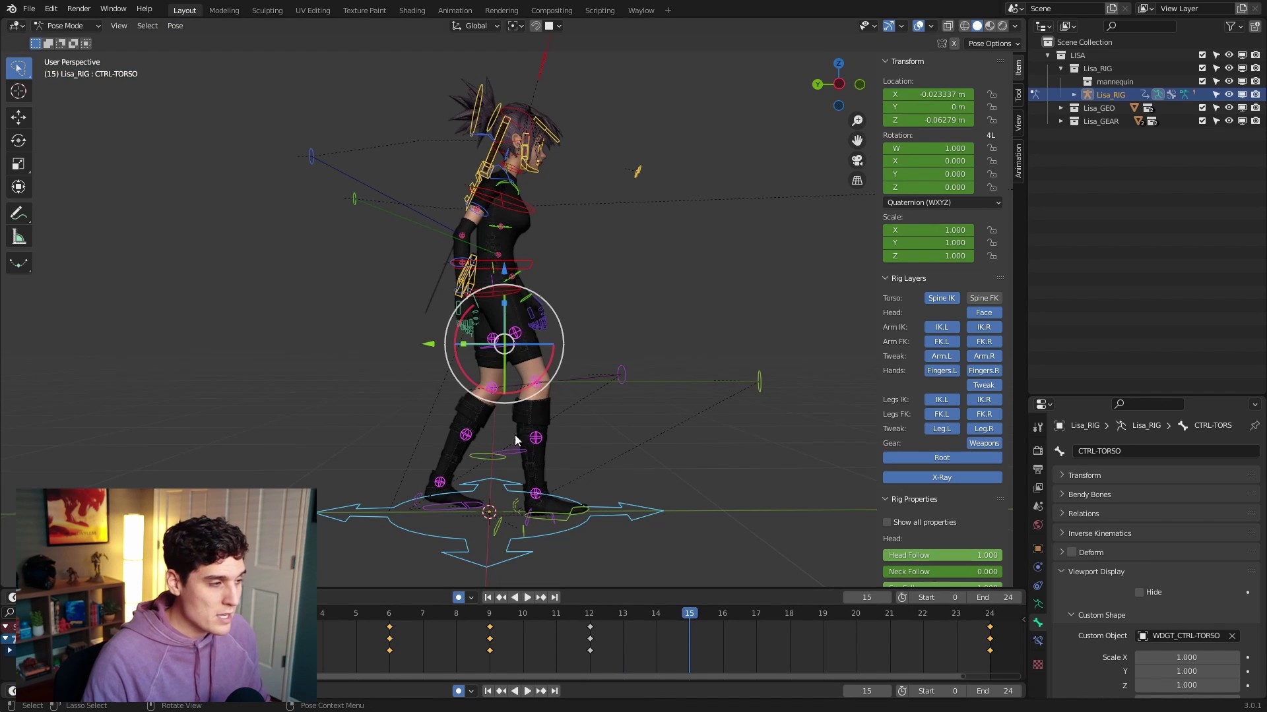
{"action": "left_click", "coordinate": [179, 26]}
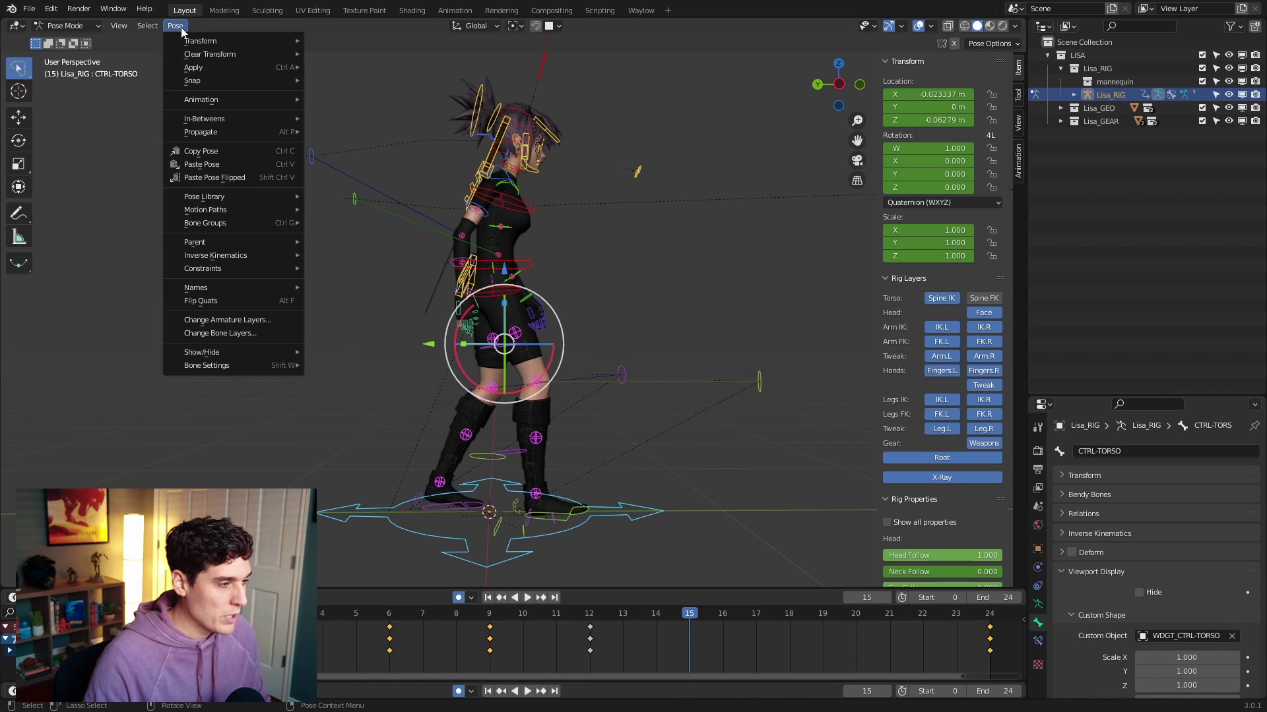
{"action": "left_click", "coordinate": [234, 178]}
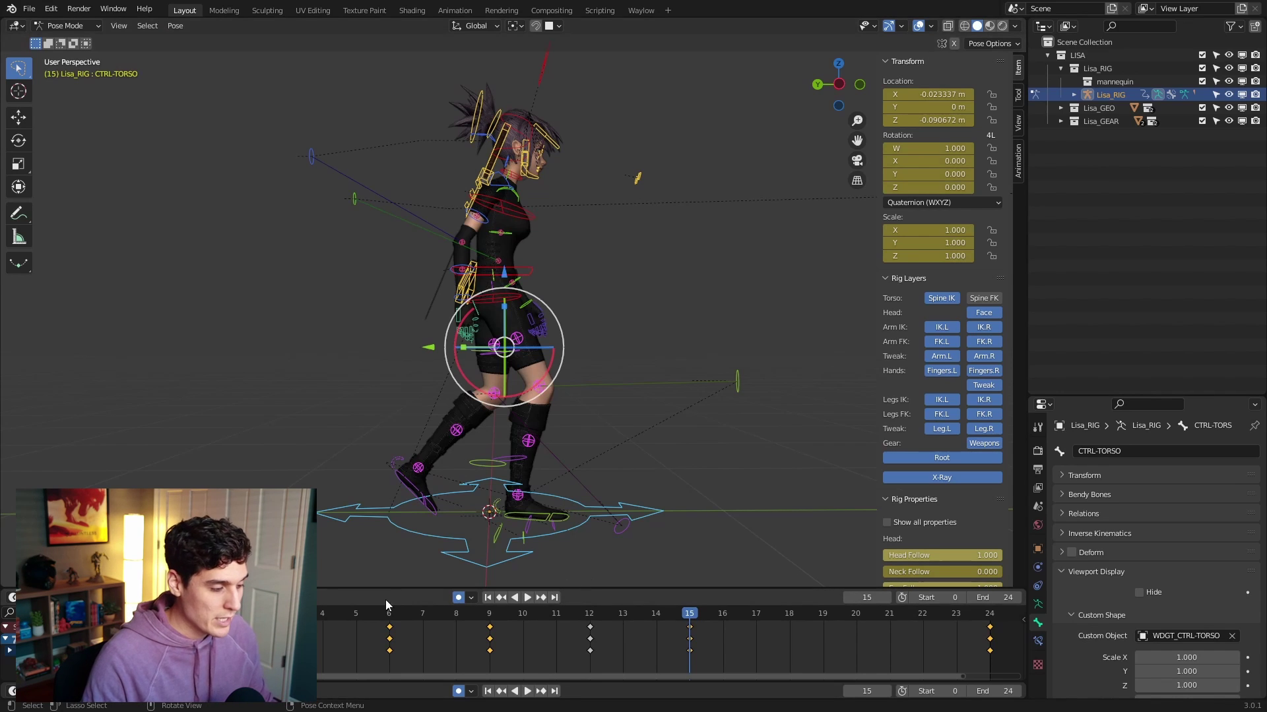
Step: Copy the frame 6 pose of all controls and paste it flipped at frame 18
{"action": "left_click", "coordinate": [396, 620]}
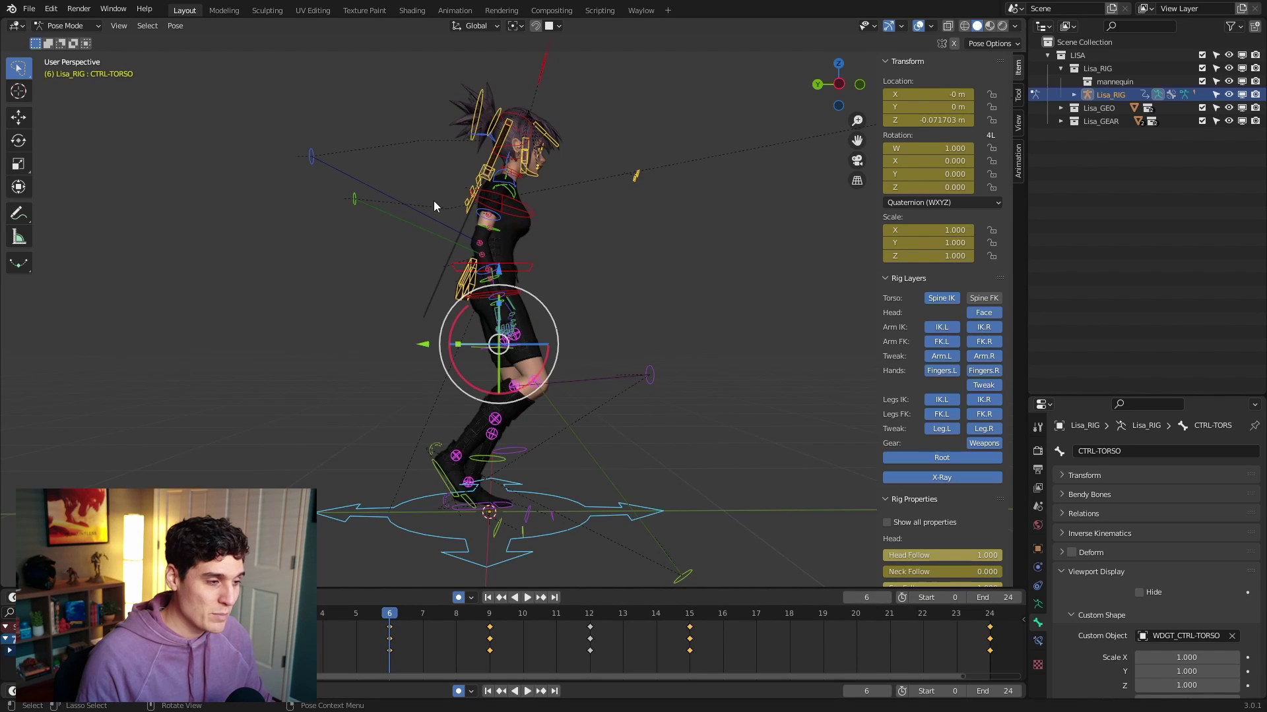
{"action": "left_click", "coordinate": [175, 25]}
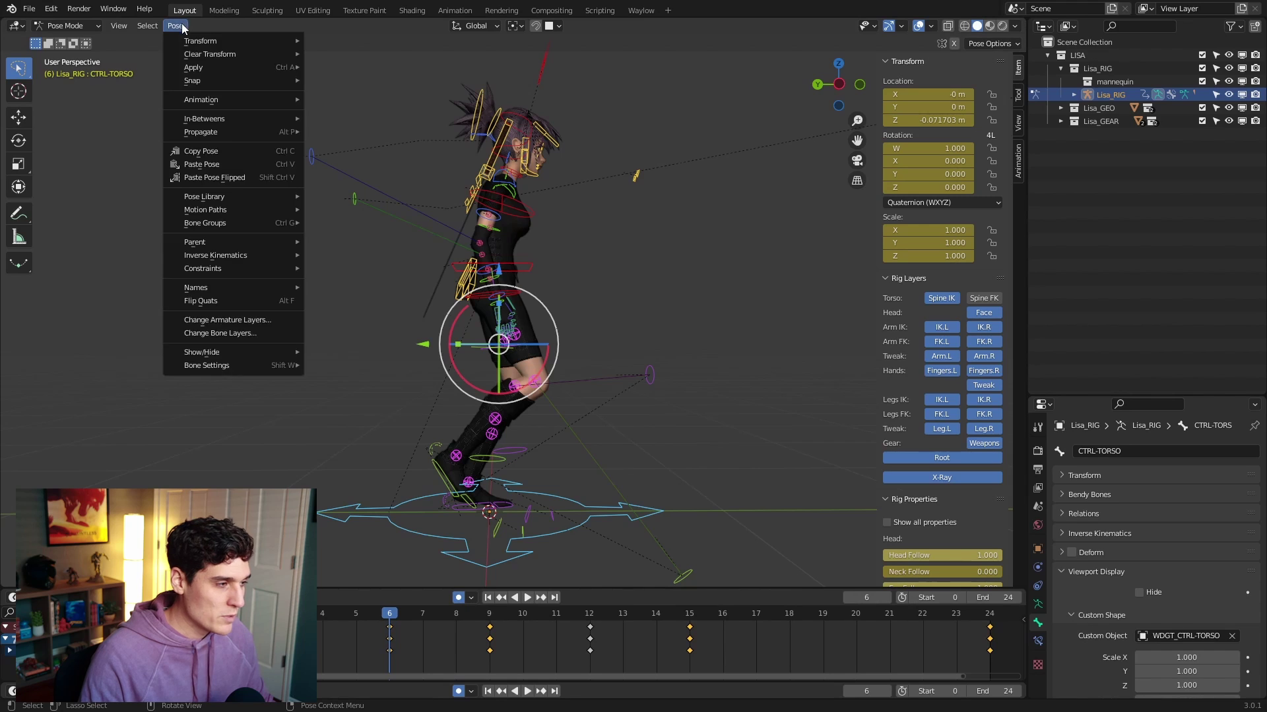
{"action": "left_click", "coordinate": [228, 150]}
{"action": "left_click", "coordinate": [773, 612]}
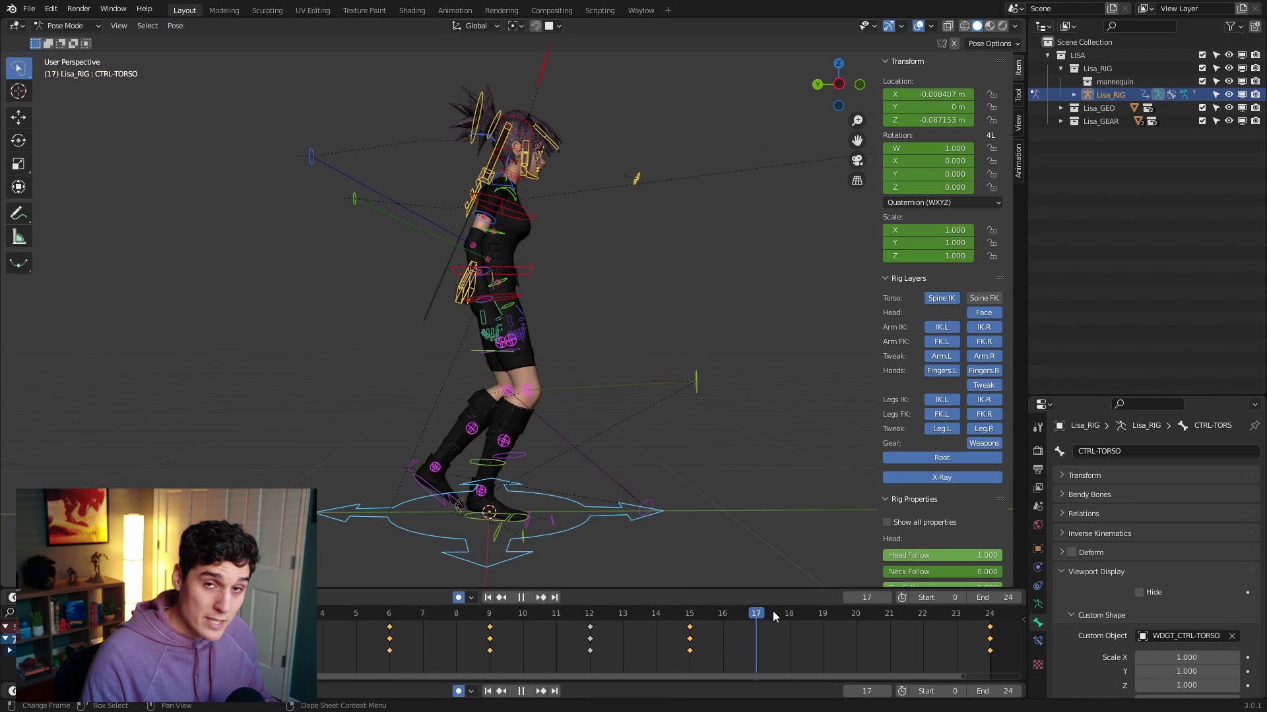
{"action": "left_click", "coordinate": [176, 26]}
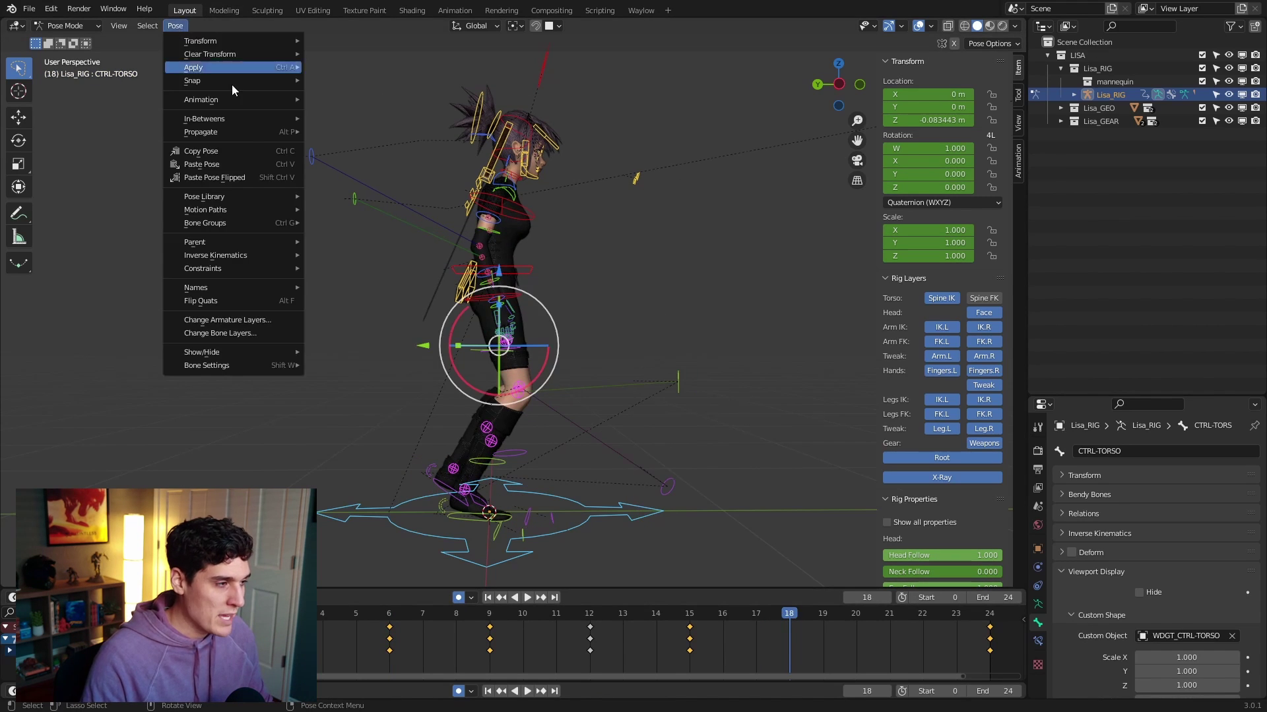
{"action": "left_click", "coordinate": [247, 178]}
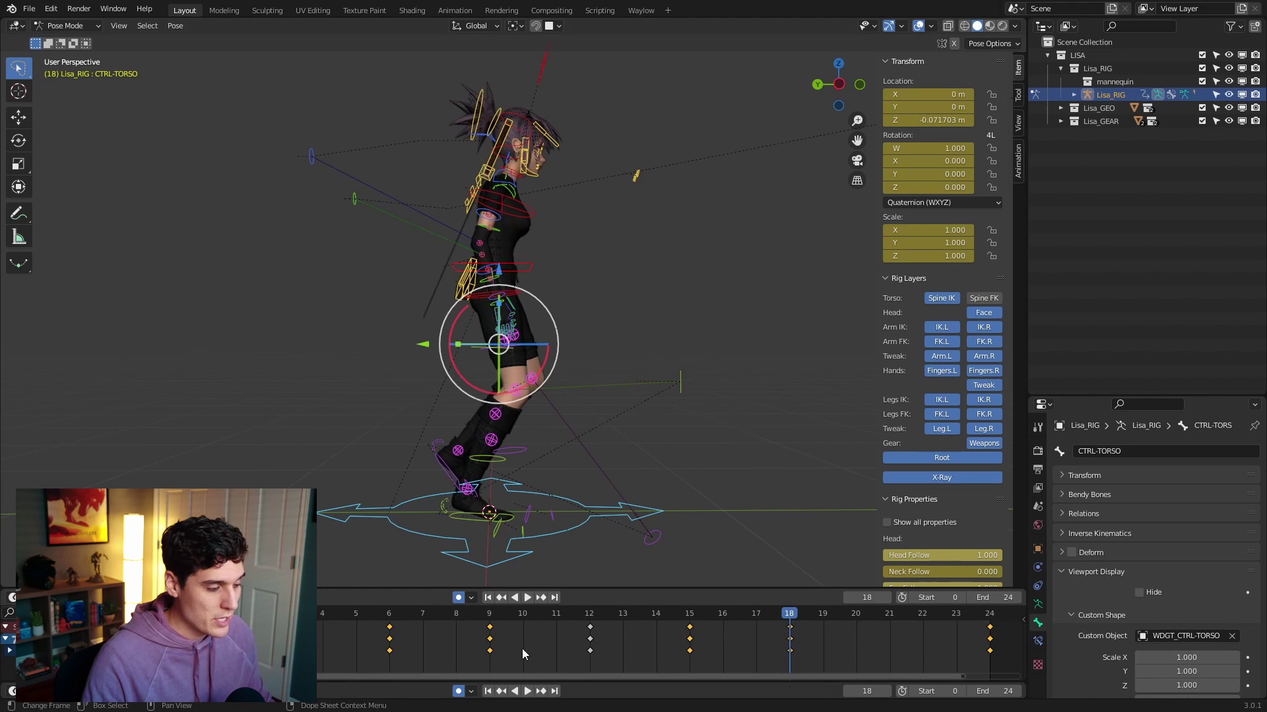
Step: Copy the frame 9 pose of all controls and paste it flipped at frame 21
{"action": "left_click", "coordinate": [489, 647]}
{"action": "left_click", "coordinate": [175, 25]}
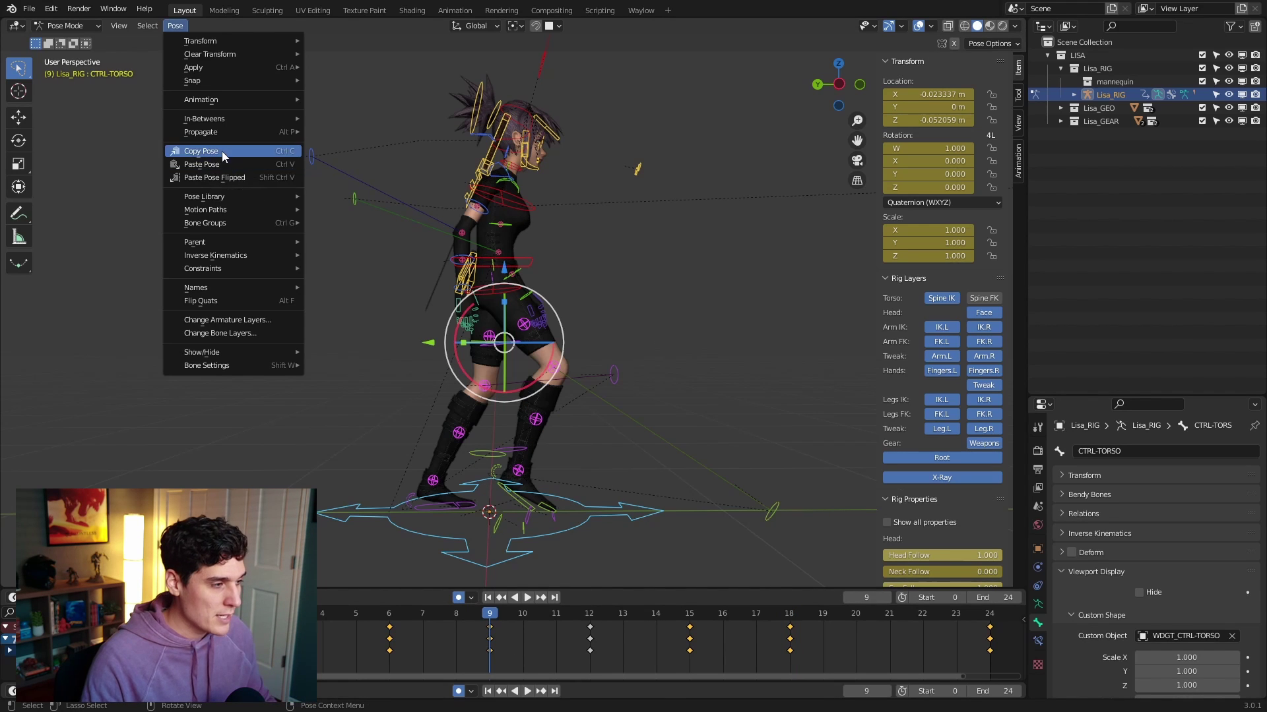
{"action": "left_click", "coordinate": [221, 151]}
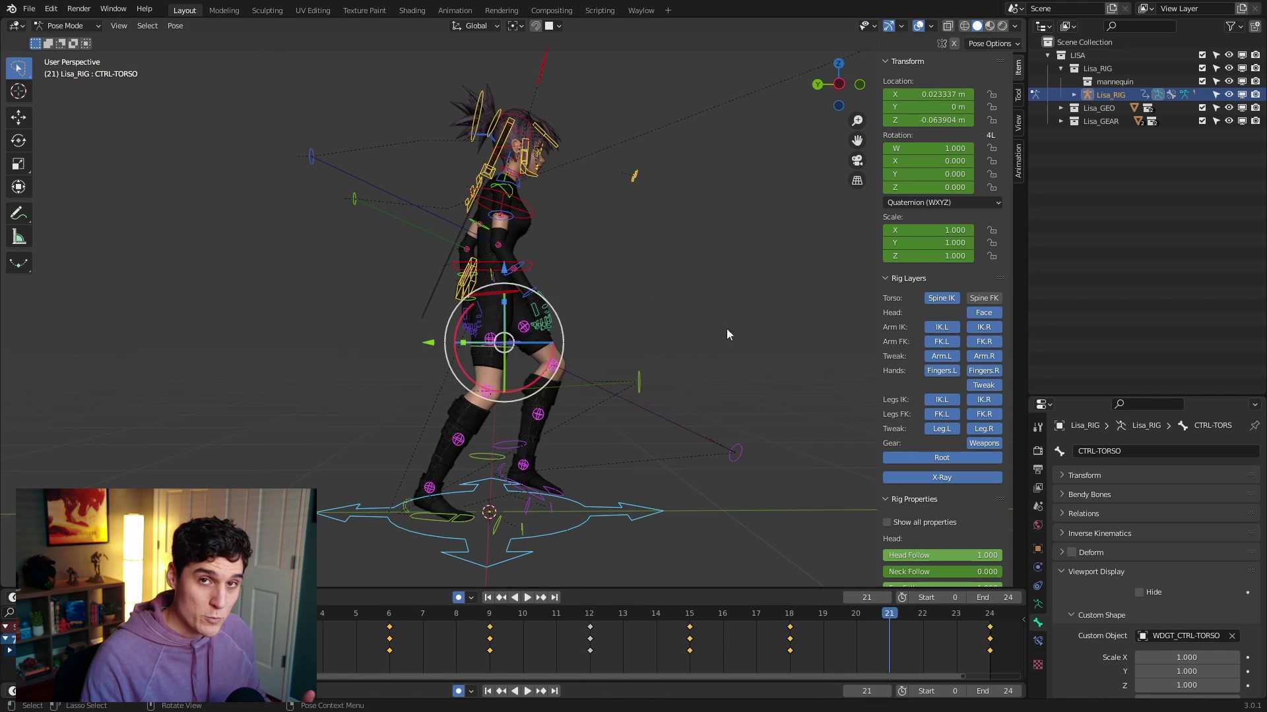
{"action": "left_click", "coordinate": [177, 26]}
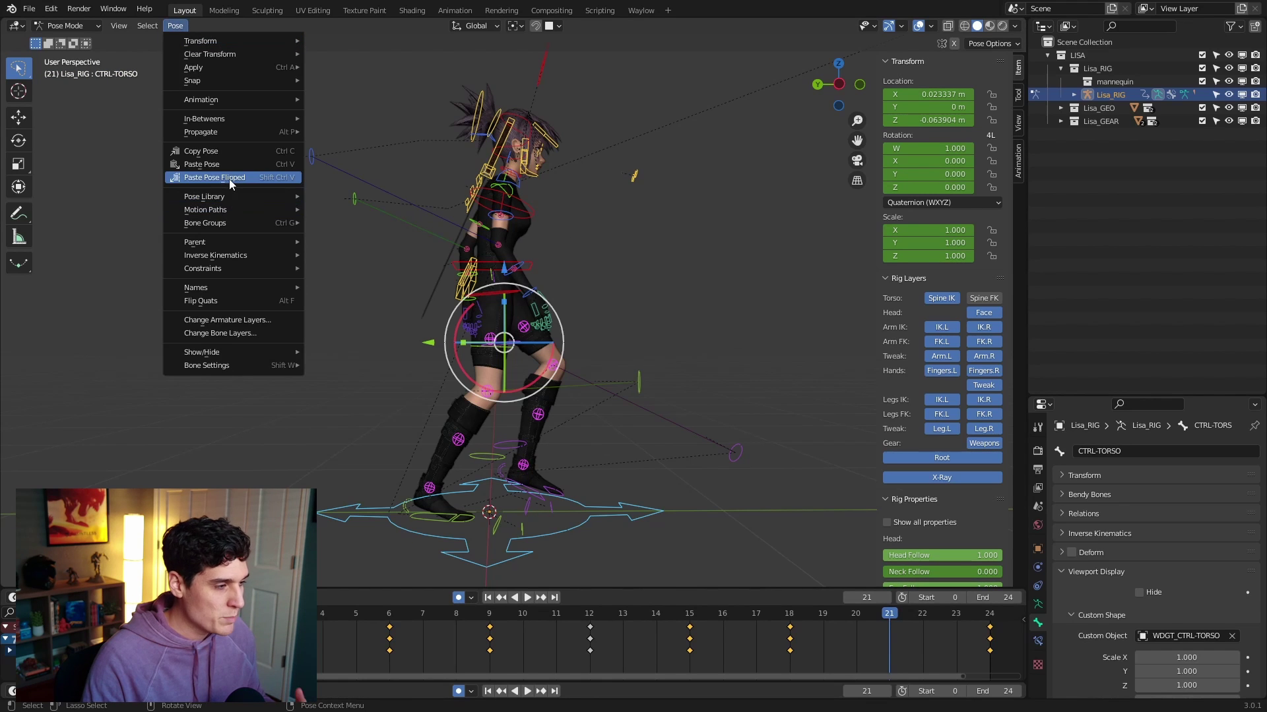
{"action": "left_click", "coordinate": [228, 180]}
Step: Play back the full walk cycle and examine its motion from the side, front and three-quarter views
{"action": "key", "text": "space"}
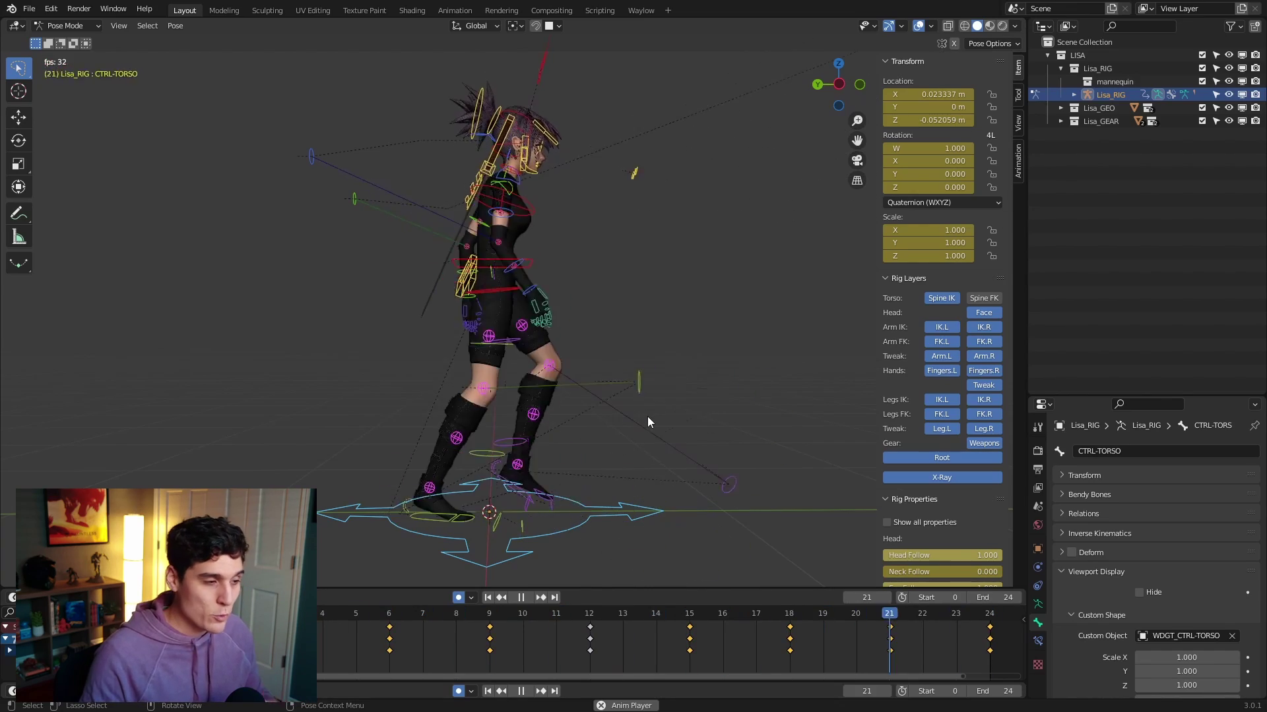
{"action": "key", "text": "KP_6"}
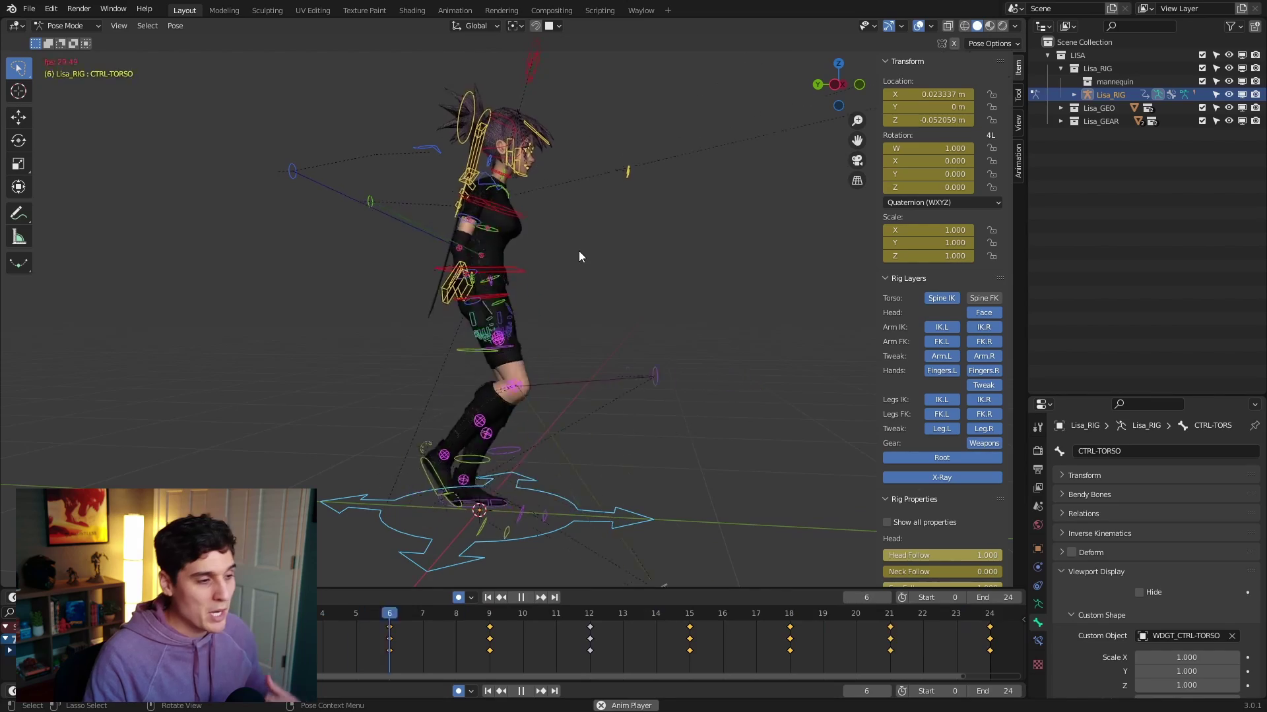
{"action": "mouse_move", "coordinate": [607, 260]}
{"action": "middle_mouse_down"}
{"action": "mouse_move", "coordinate": [536, 270]}
{"action": "mouse_move", "coordinate": [602, 268]}
{"action": "mouse_move", "coordinate": [584, 259]}
{"action": "mouse_move", "coordinate": [595, 259]}
{"action": "middle_mouse_up"}
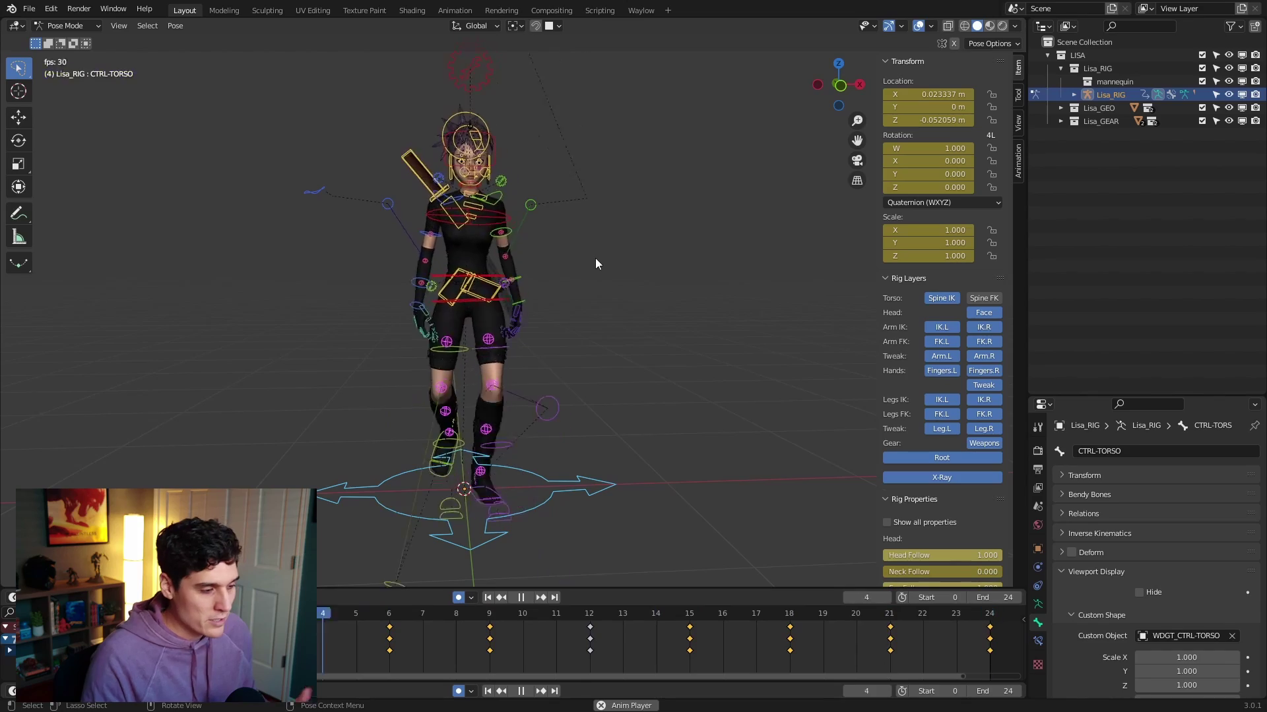
{"action": "middle_click_drag", "start_coordinate": [580, 274], "coordinate": [596, 304]}
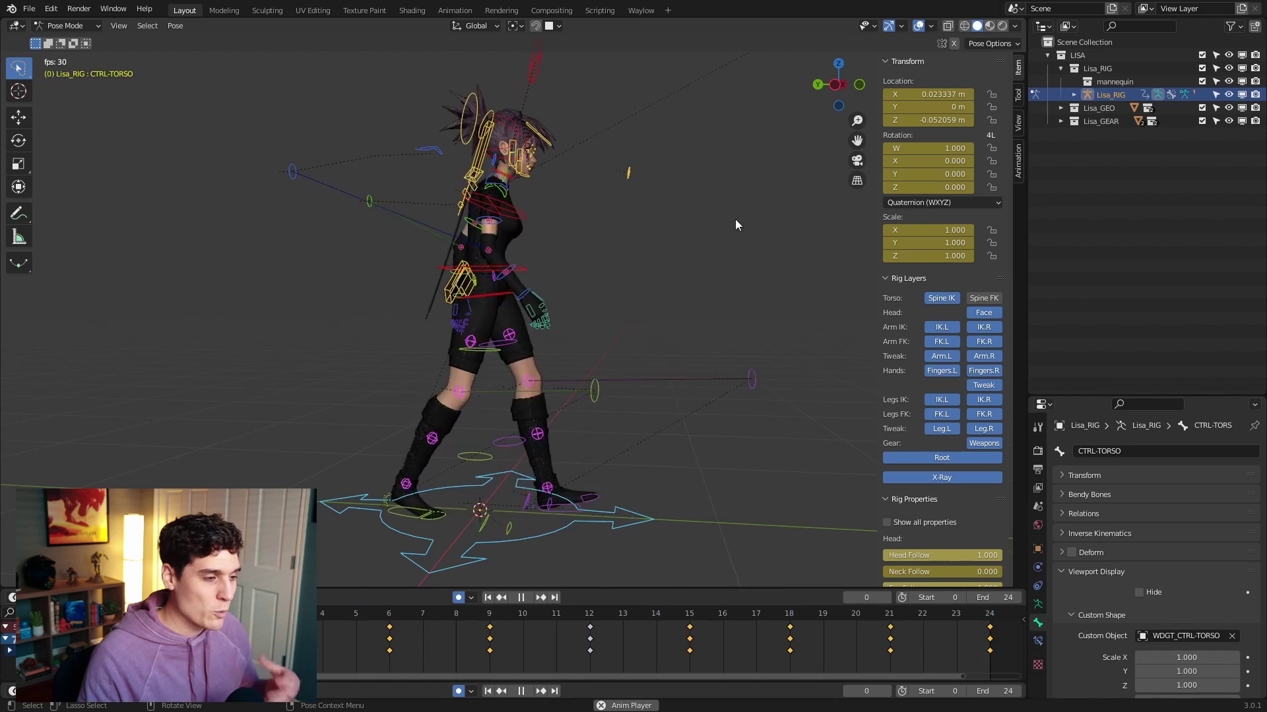
{"action": "middle_click_drag", "start_coordinate": [706, 263], "coordinate": [679, 263]}
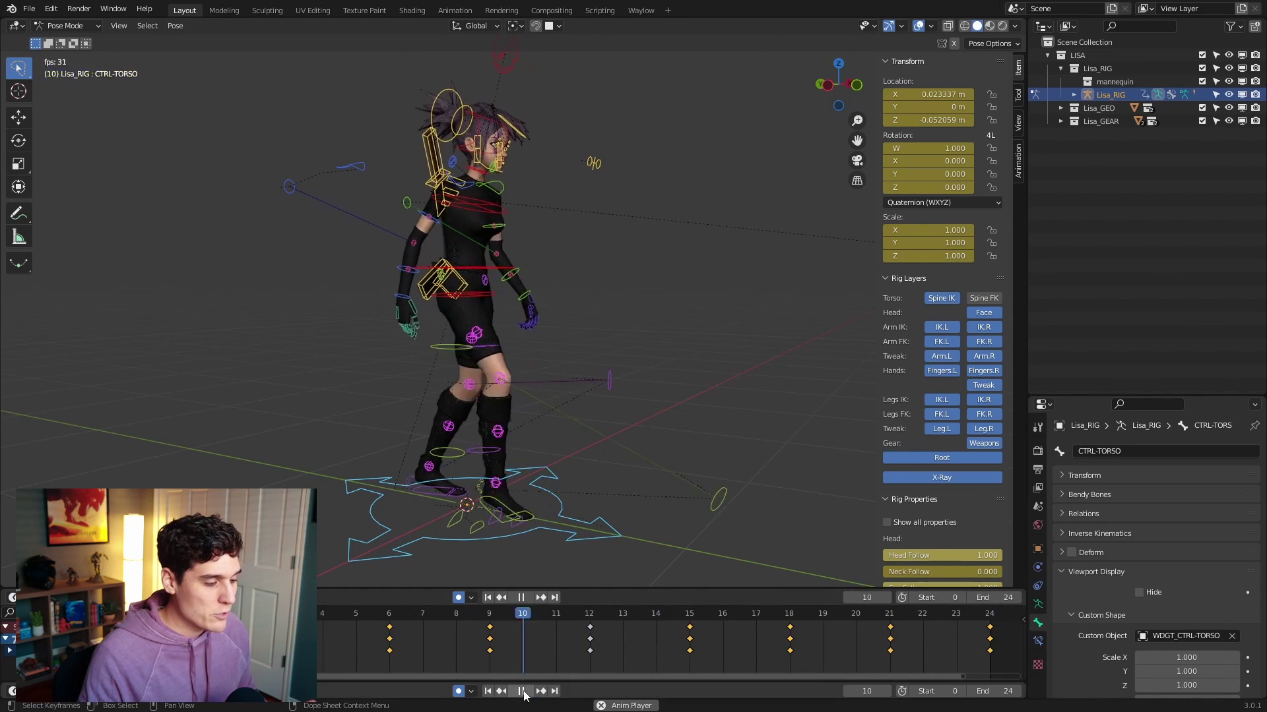
Step: Replay the walk and scrub from the front through the middle frames to frame 15 to check the body's movement
{"action": "key", "text": "space"}
{"action": "key", "text": "space"}
{"action": "key", "text": "space"}
{"action": "left_click_drag", "start_coordinate": [425, 607], "coordinate": [545, 598]}
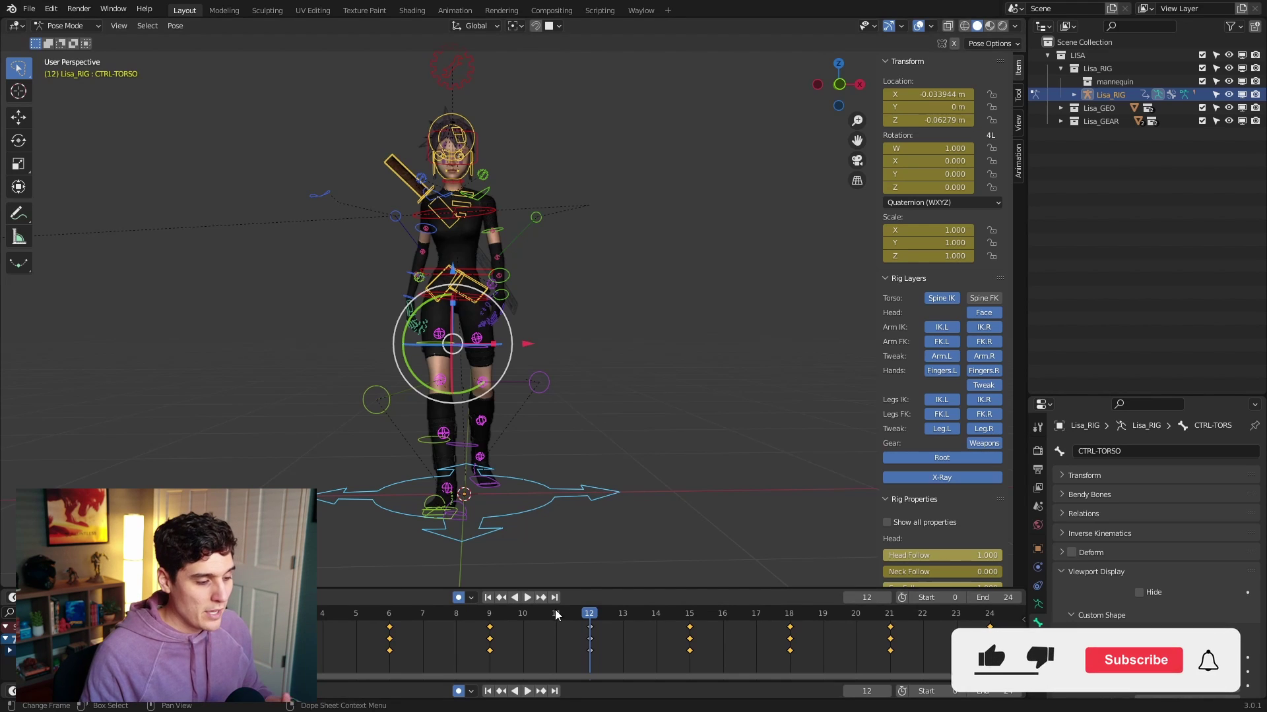
{"action": "key", "text": "space"}
{"action": "left_click_drag", "start_coordinate": [392, 615], "coordinate": [652, 609]}
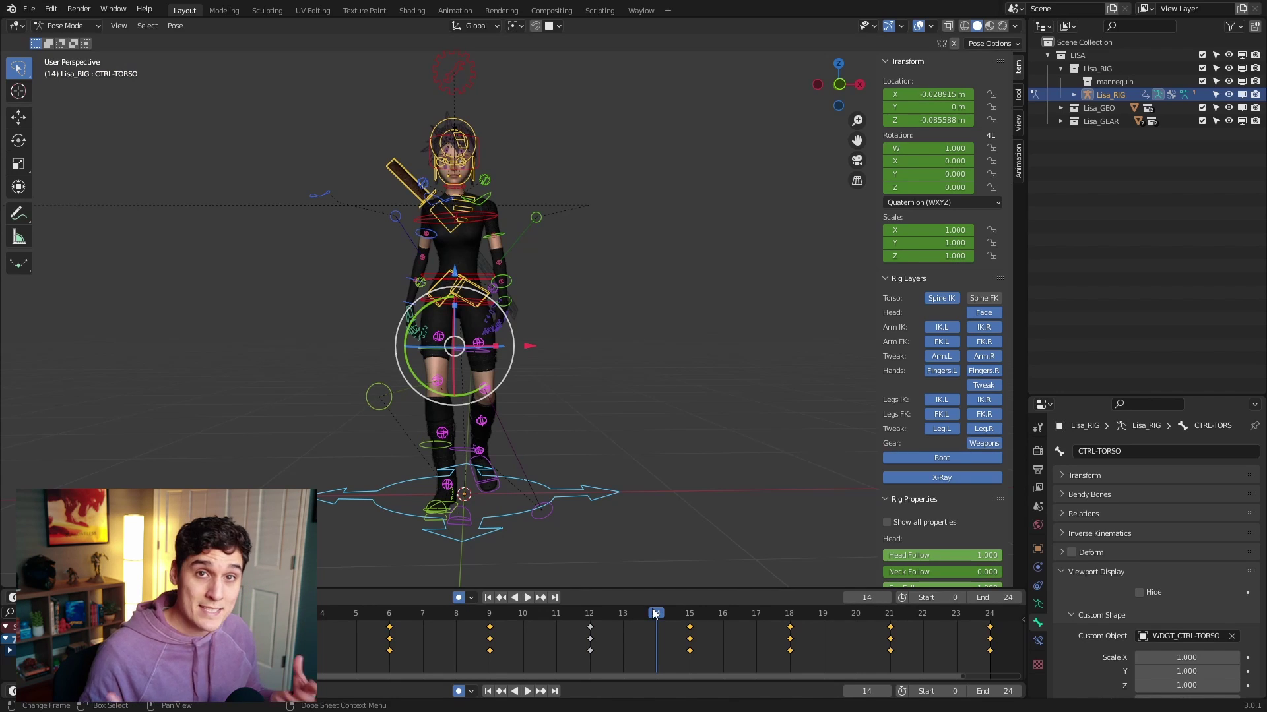
{"action": "key", "text": "Right"}
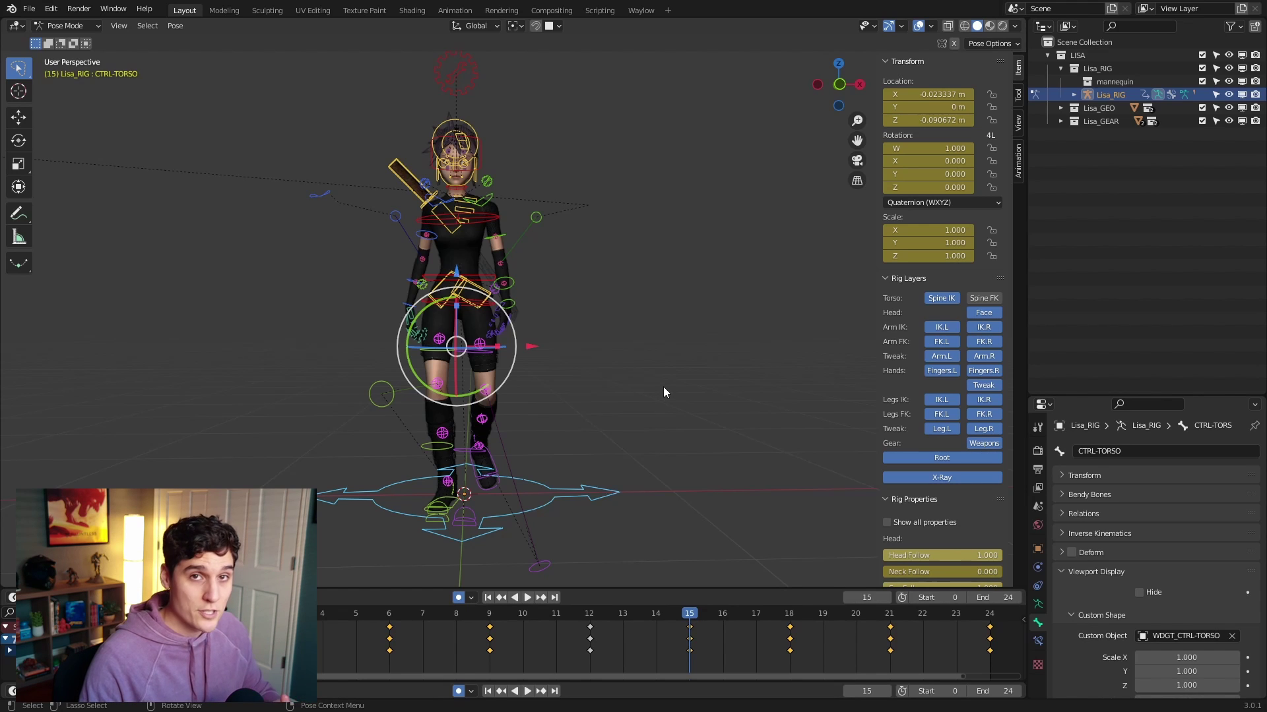
Step: Rotate the left forearm FK control by about 10.4° at frame 3 in the side view
{"action": "middle_click_drag", "start_coordinate": [701, 339], "coordinate": [658, 330]}
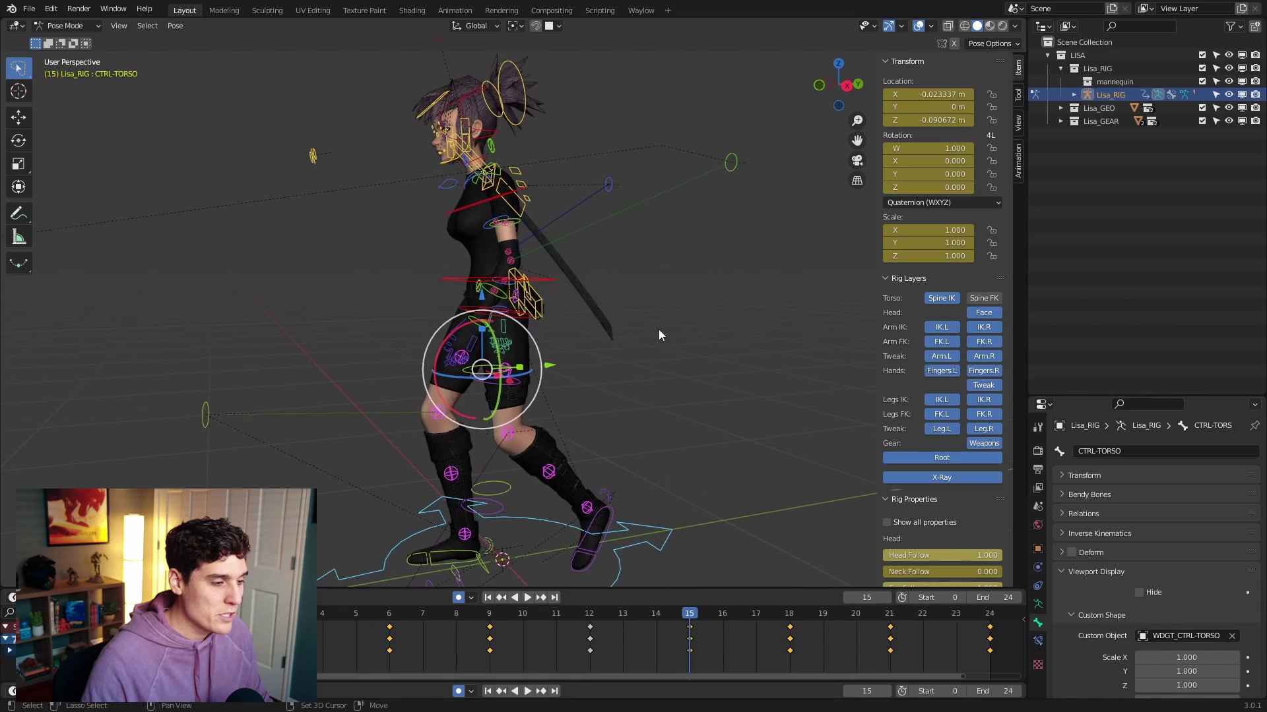
{"action": "key", "text": "space"}
{"action": "key", "text": "space"}
{"action": "middle_click_drag", "start_coordinate": [670, 390], "coordinate": [564, 298]}
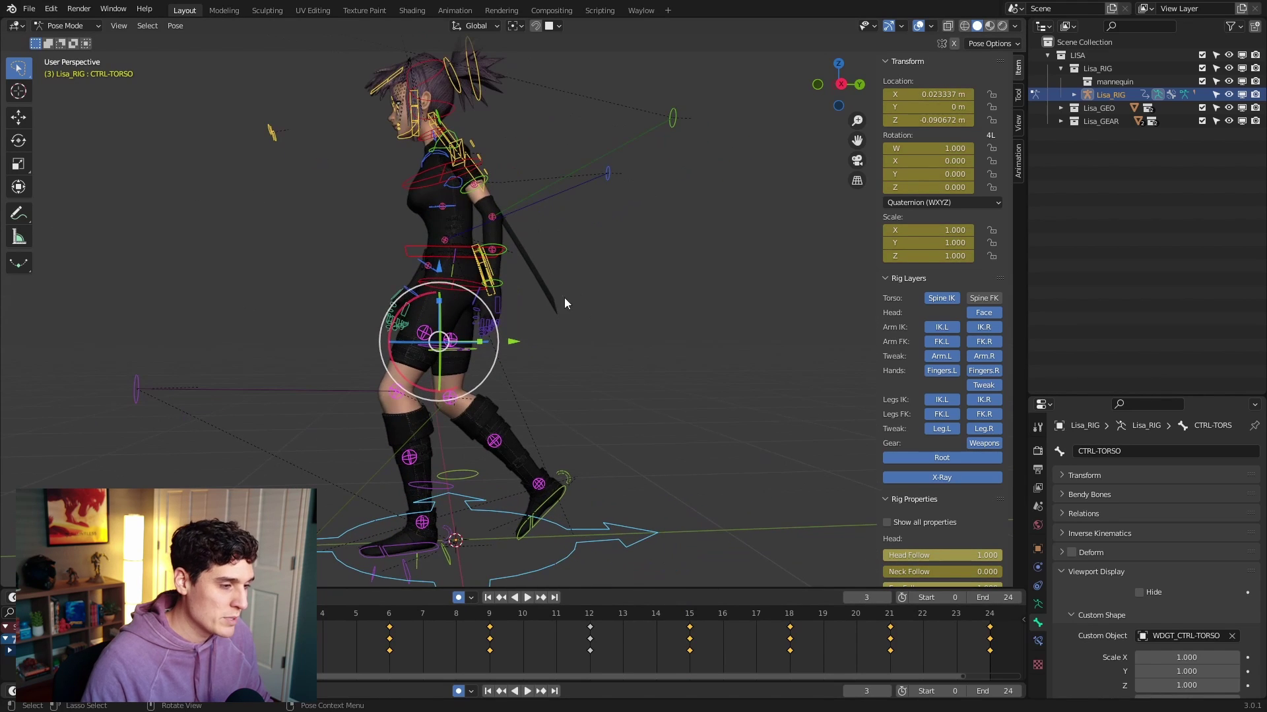
{"action": "left_click", "coordinate": [502, 249]}
{"action": "key", "text": "r"}
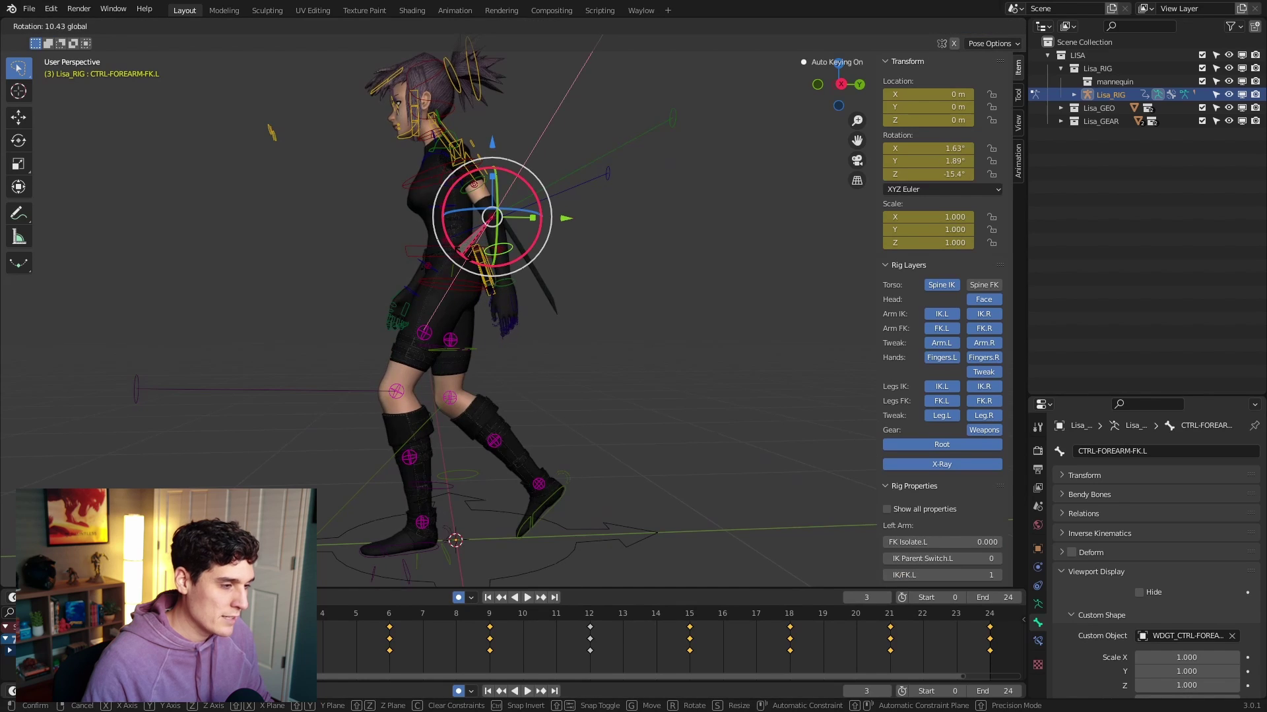
{"action": "left_click", "coordinate": [385, 196]}
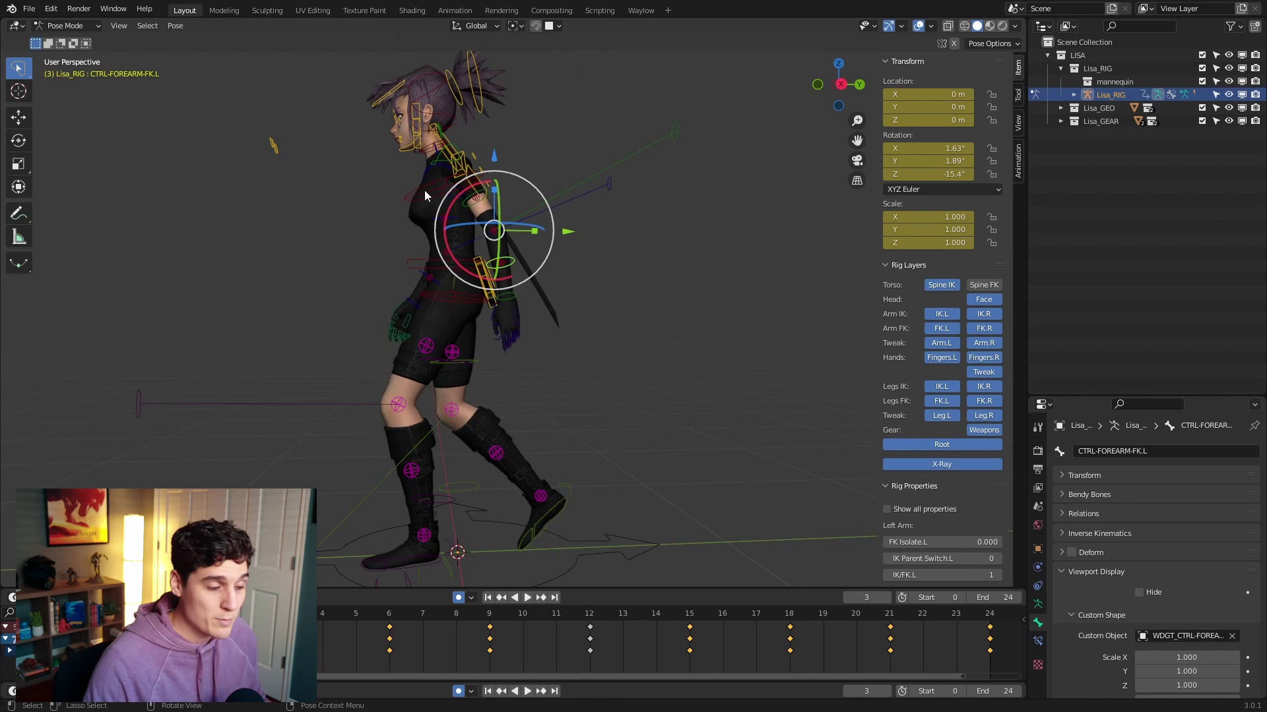
Step: Select the hips control and examine the frame 3 pose from the front and the side
{"action": "left_click", "coordinate": [365, 281]}
{"action": "middle_click_drag", "start_coordinate": [365, 282], "coordinate": [485, 273]}
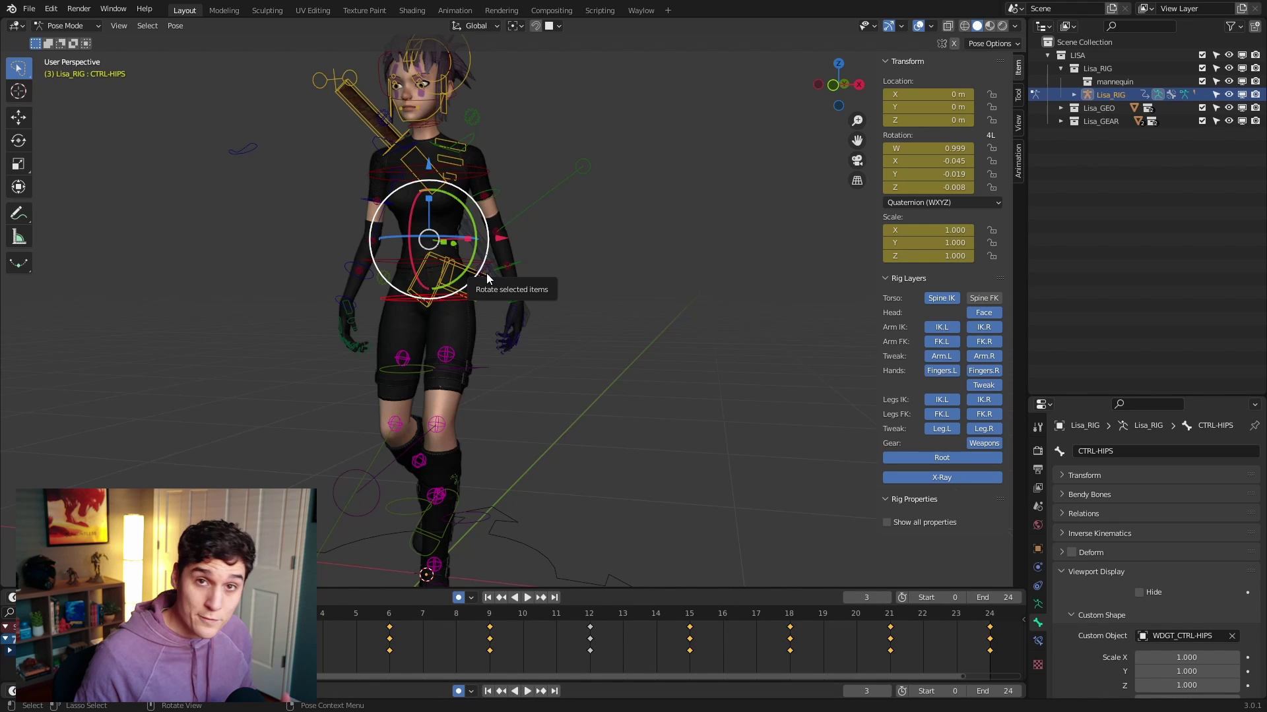
{"action": "middle_click_drag", "start_coordinate": [486, 273], "coordinate": [659, 284]}
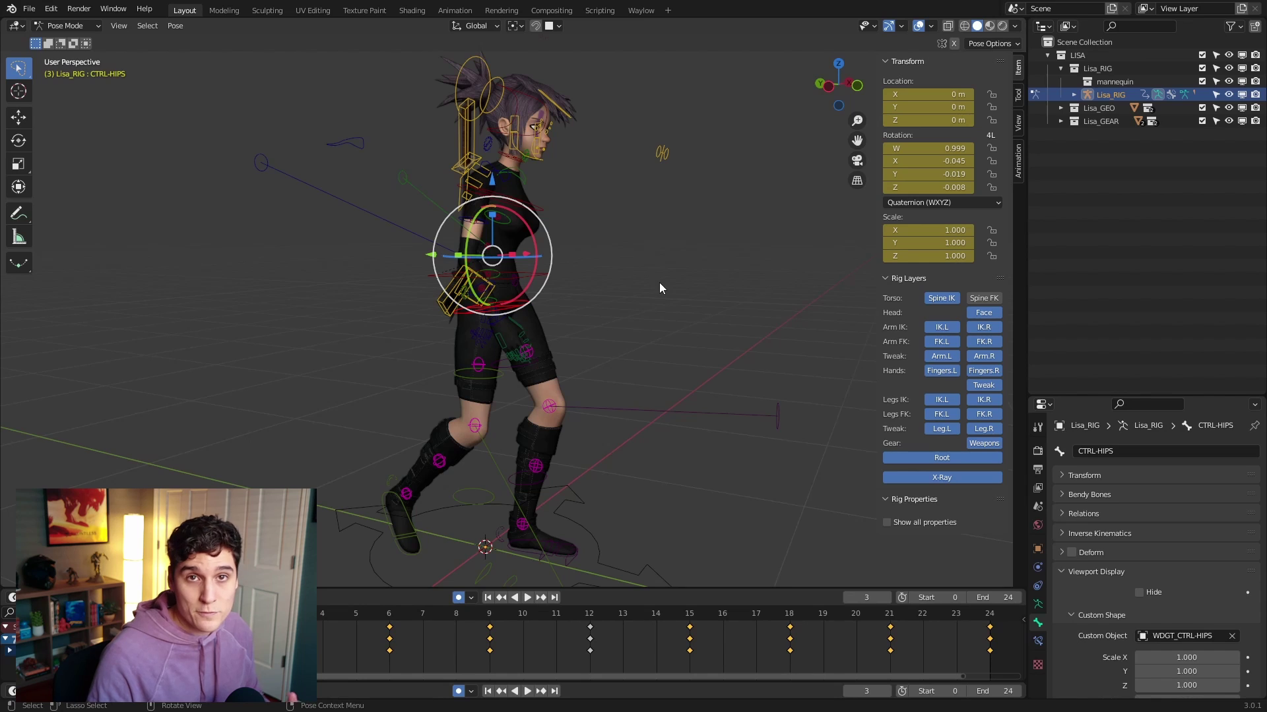